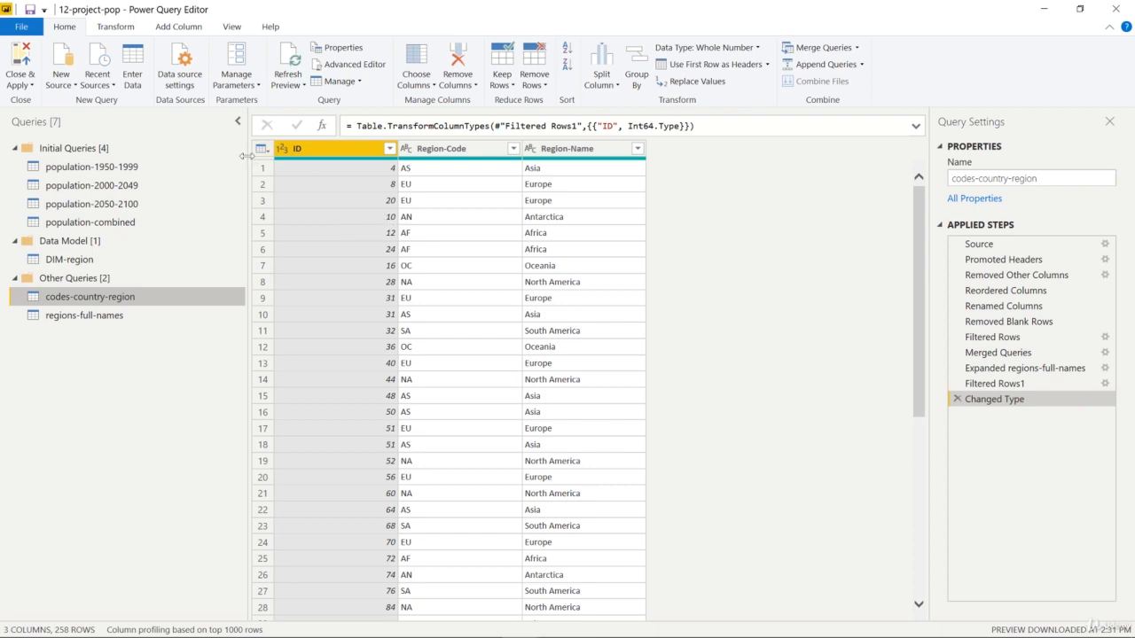
# Create a new manually entered table named countries-added
pyautogui.click(133, 82)
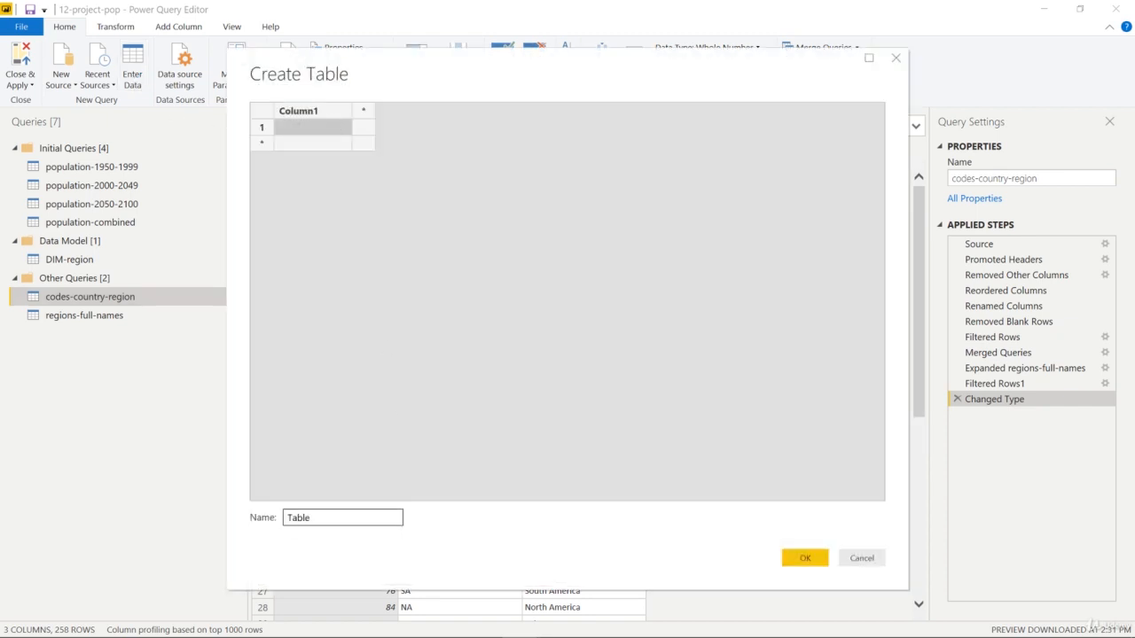
pyautogui.doubleClick(367, 522)
pyautogui.write('count')
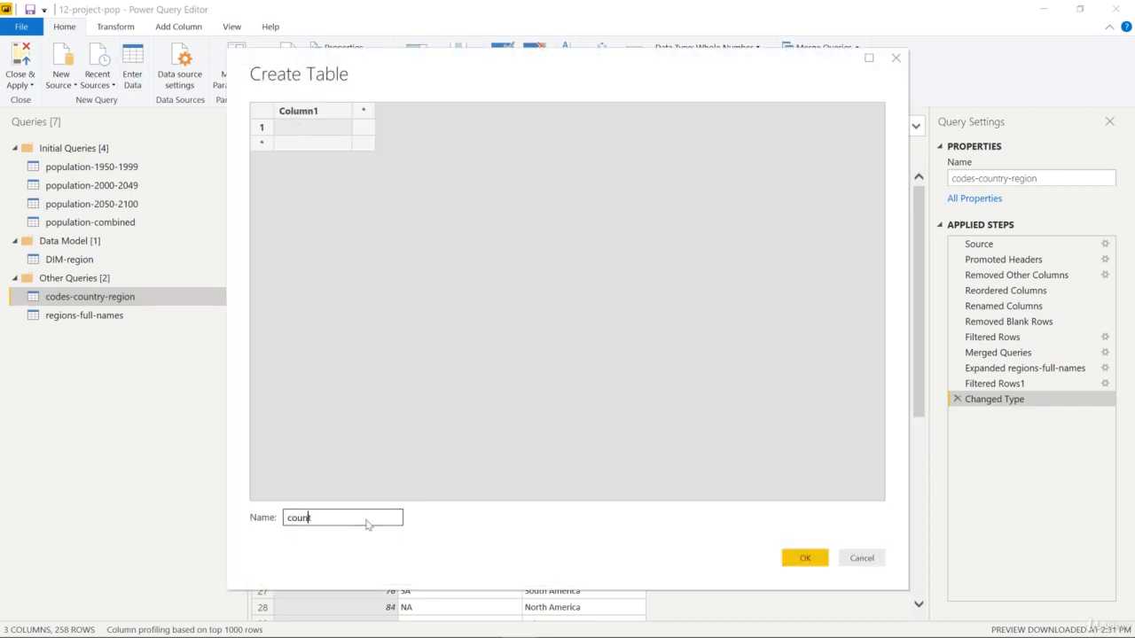
pyautogui.write('ries-added')
pyautogui.click(803, 559)
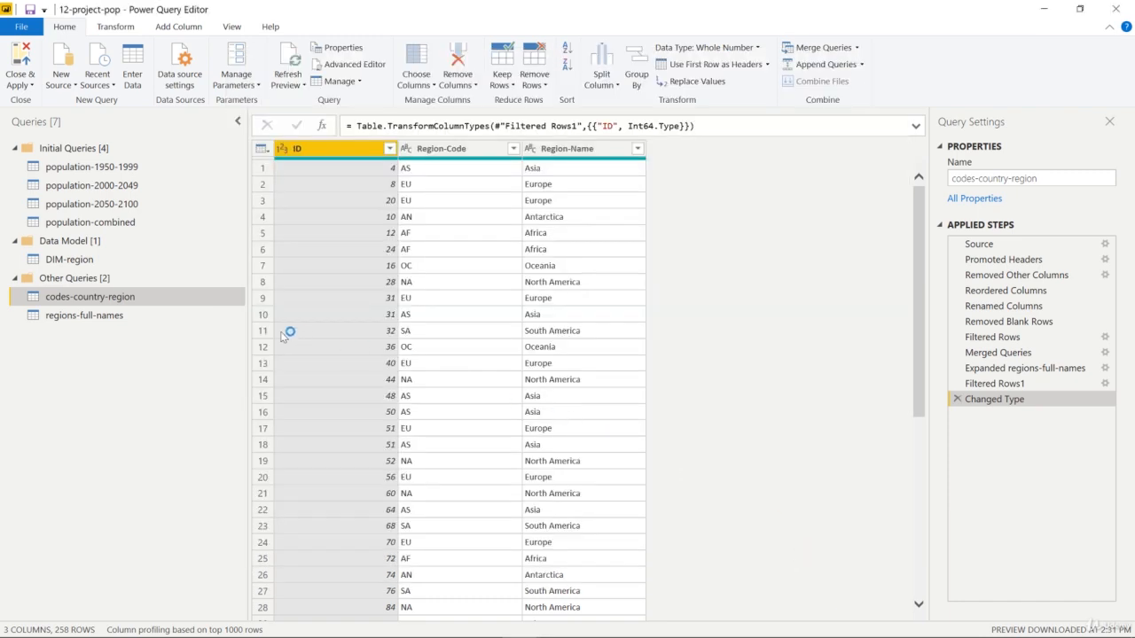
# Copy the Country-ID and Country columns from DIM-region into the source table of the countries-added query
pyautogui.click(125, 297)
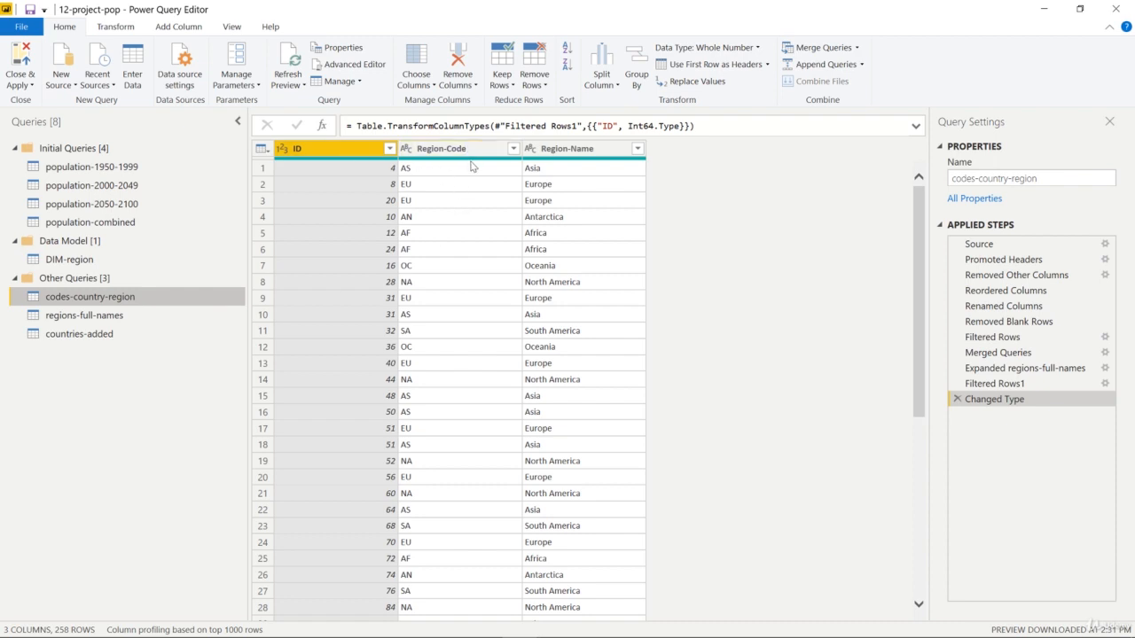
pyautogui.click(84, 261)
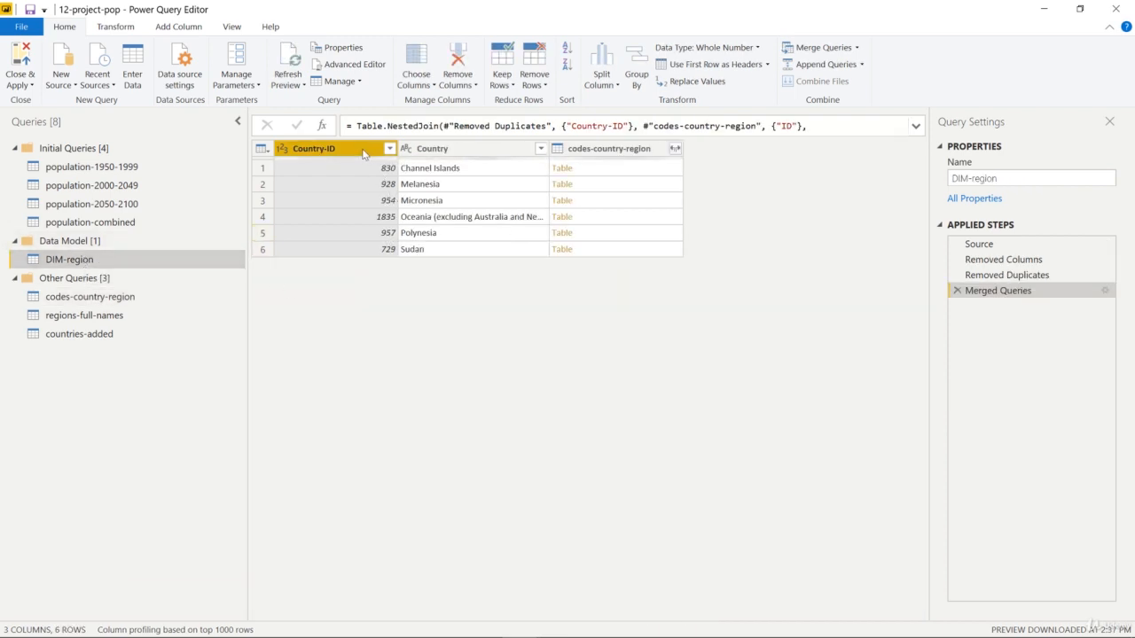
pyautogui.keyDown('ctrl'); pyautogui.click(477, 151); pyautogui.keyUp('ctrl')
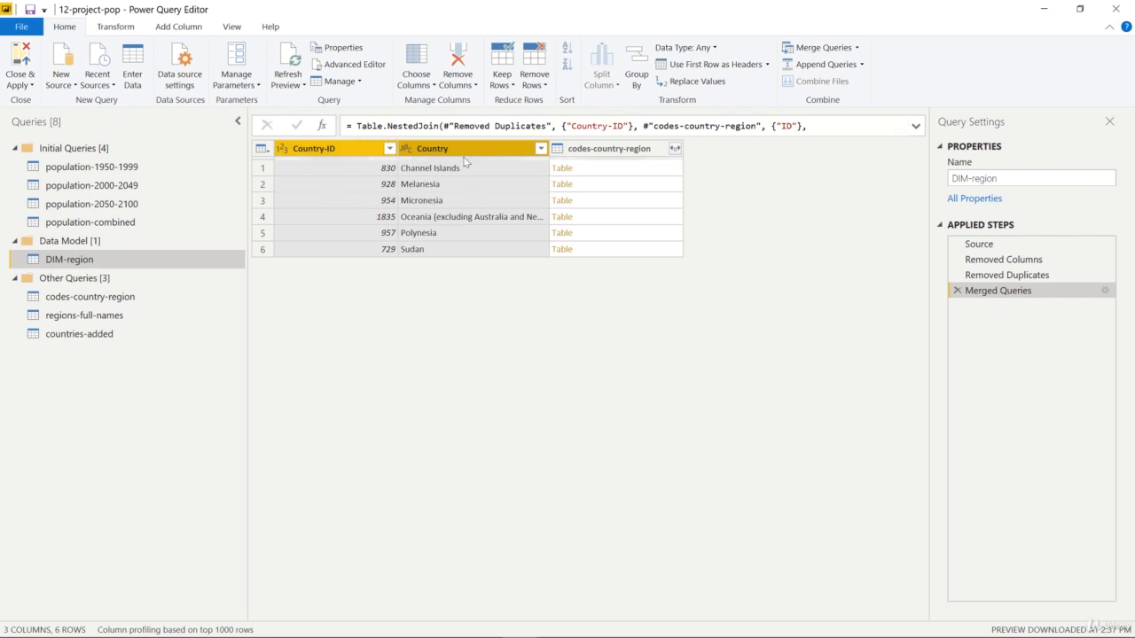
pyautogui.rightClick(462, 153)
pyautogui.press('Escape')
pyautogui.click(110, 335)
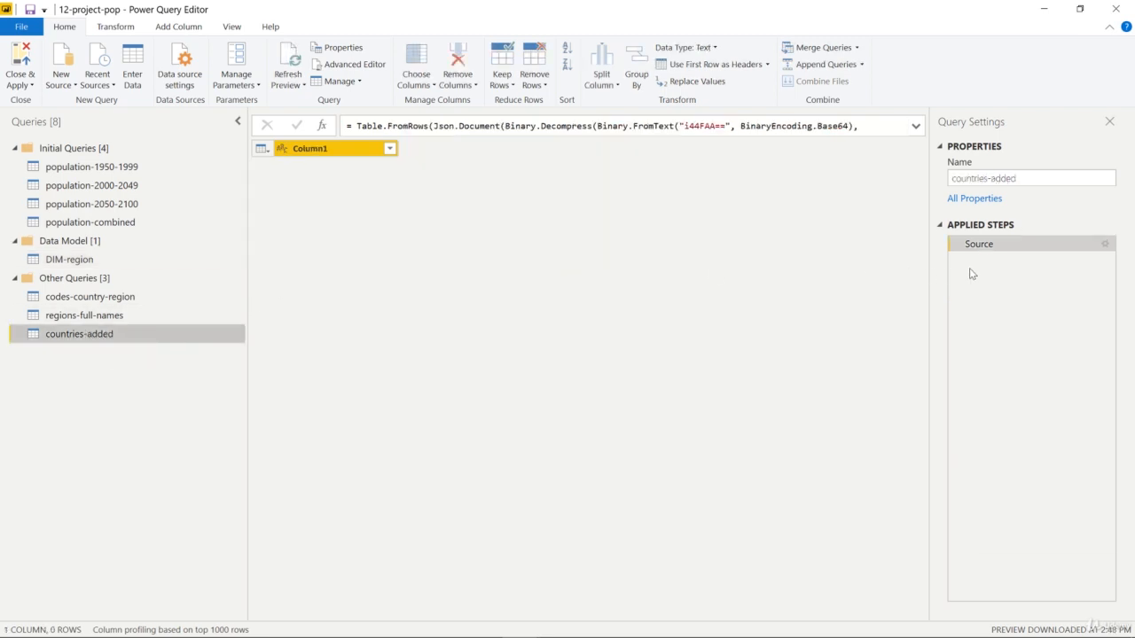
pyautogui.click(1106, 250)
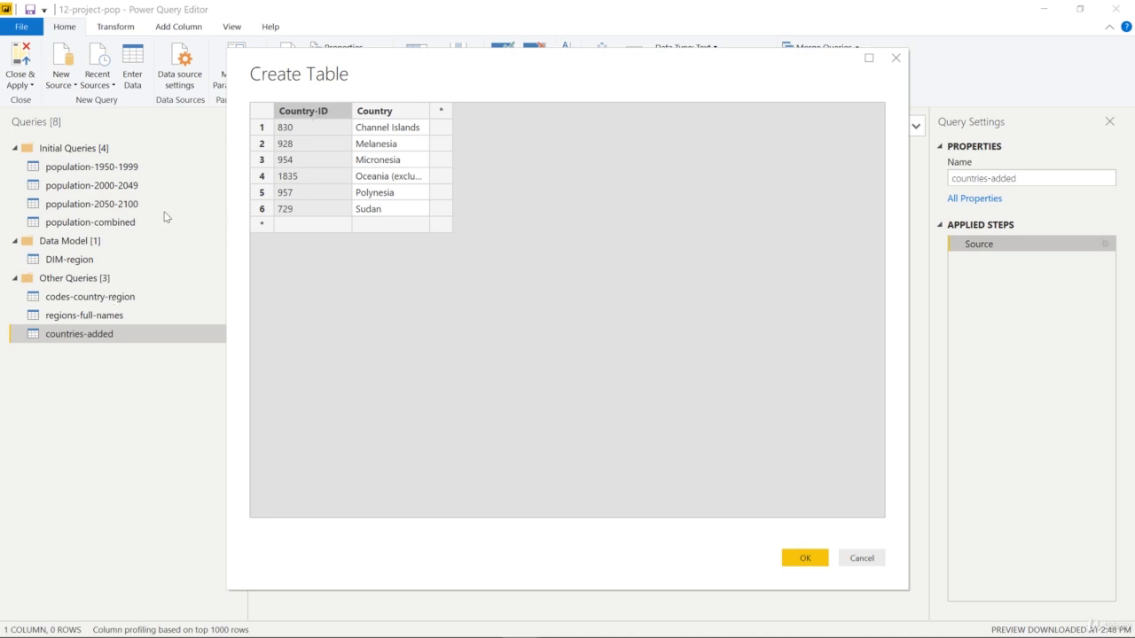
# Rename the Country-ID column of the countries-added table to ID
pyautogui.doubleClick(301, 114)
pyautogui.click(311, 112)
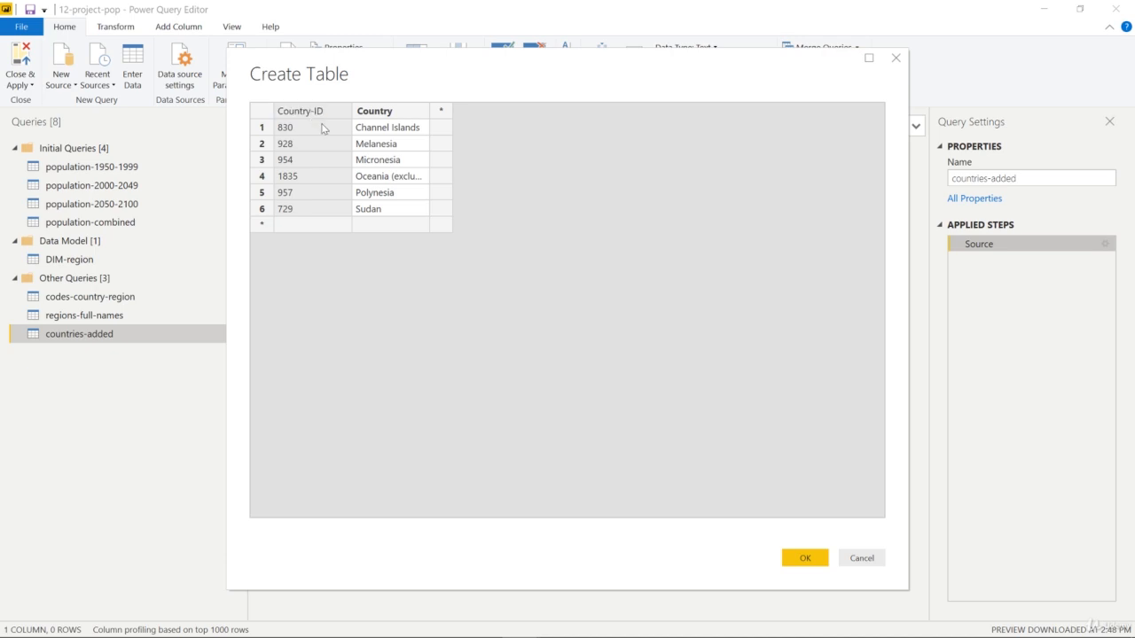
pyautogui.press('BackSpace')
pyautogui.press('BackSpace')
pyautogui.press('BackSpace')
pyautogui.press('BackSpace')
pyautogui.press('BackSpace')
pyautogui.press('BackSpace')
pyautogui.press('BackSpace')
pyautogui.press('BackSpace')
pyautogui.click(373, 258)
# Add two columns named Region-Name and Region-Code after the Country column
pyautogui.click(398, 112)
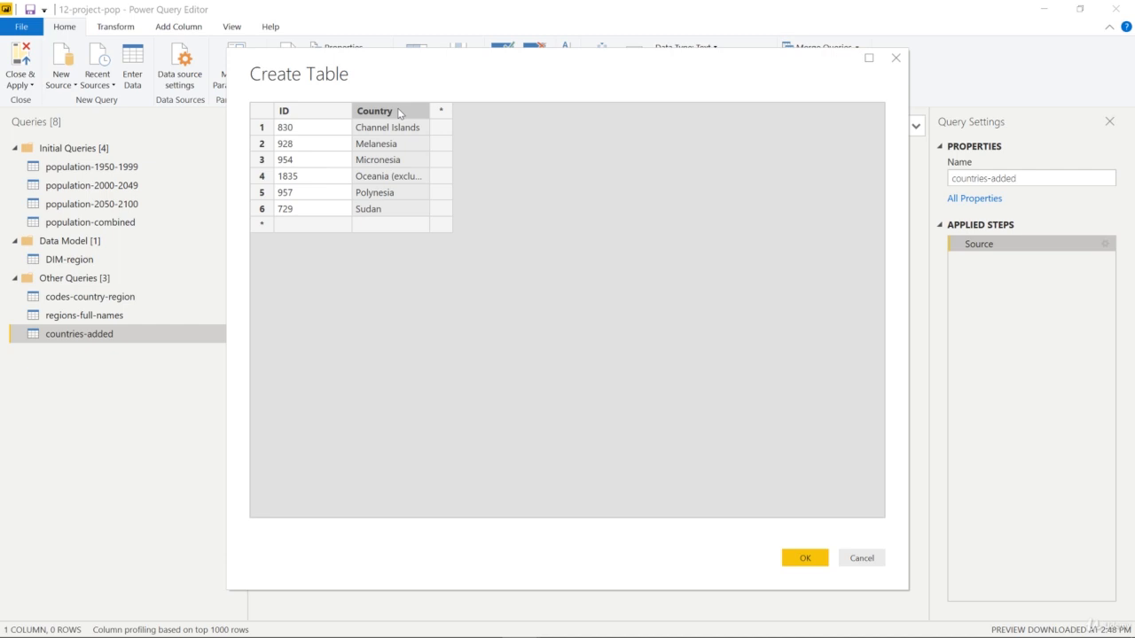
pyautogui.press('Tab')
pyautogui.write('Reg')
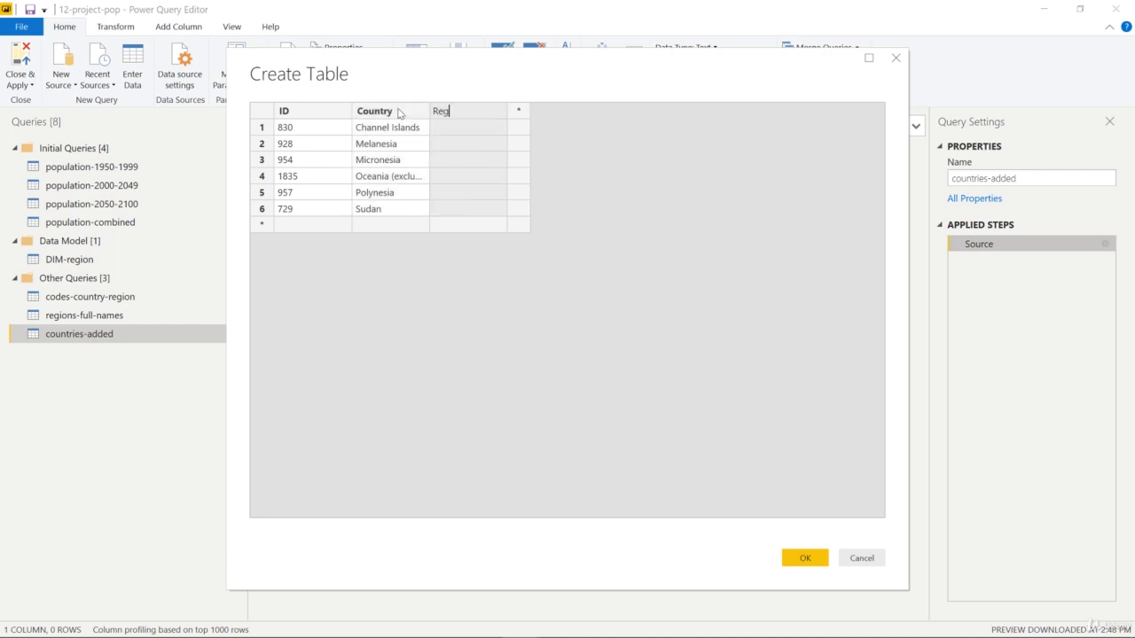
pyautogui.write('ion-Name')
pyautogui.press('Tab')
pyautogui.write('Regi')
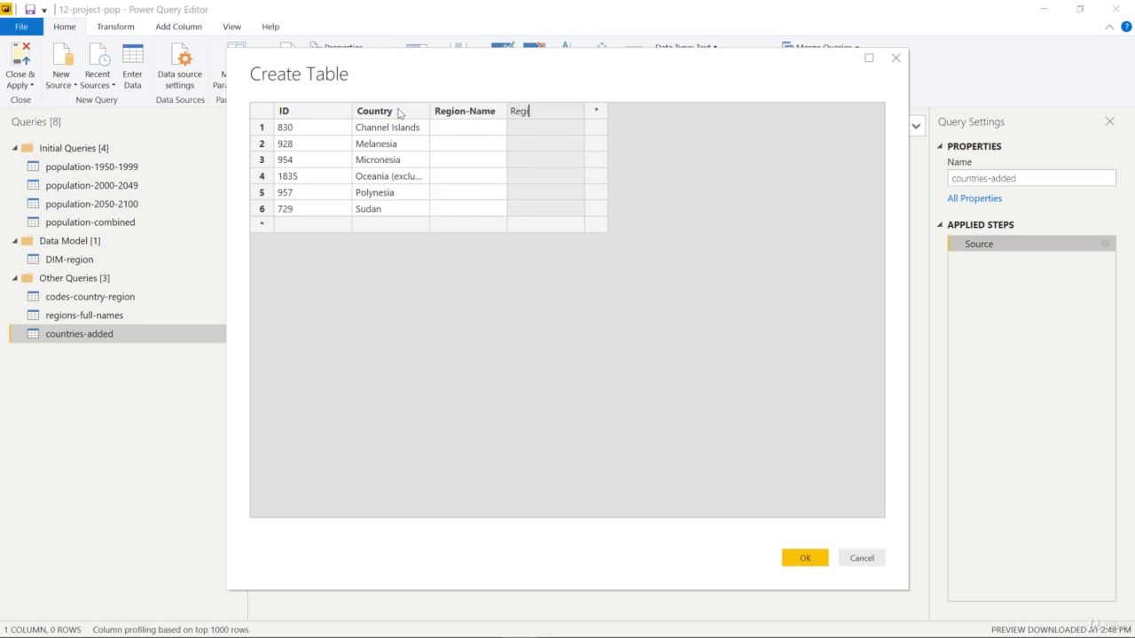
pyautogui.write('on-Code')
pyautogui.press('Return')
# Enter Europe as the Region-Name for Channel Islands
pyautogui.press('Down')
pyautogui.press('Up')
pyautogui.press('Left')
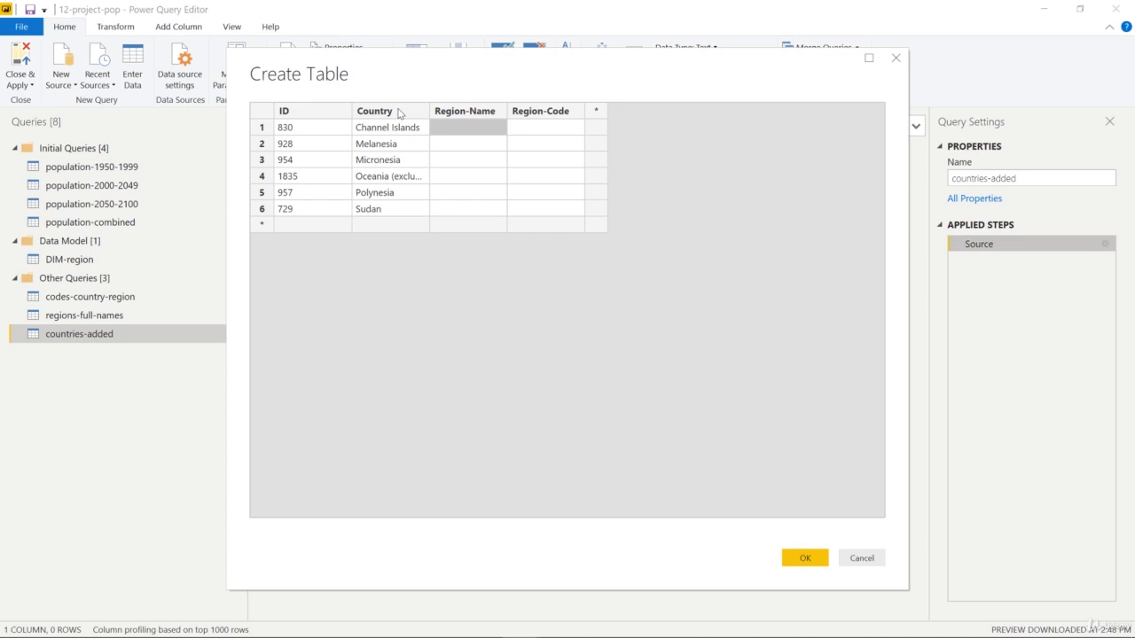
pyautogui.write('Europe')
pyautogui.press('Return')
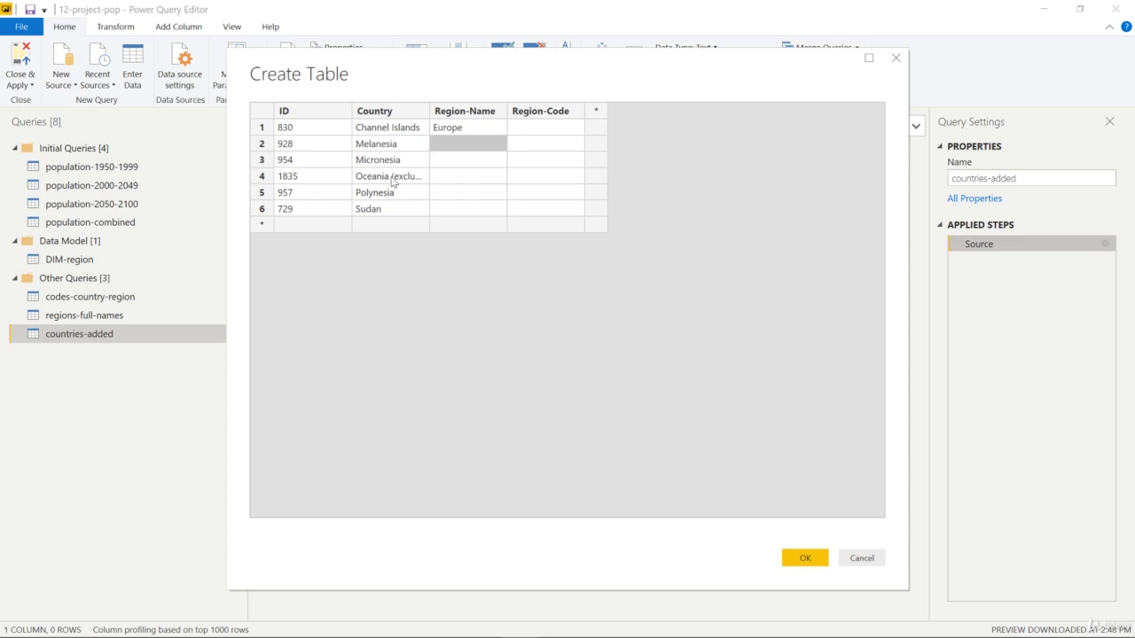
# Fill Region-Name with Oceania for every row from Melanesia through Sudan
pyautogui.write('Oc')
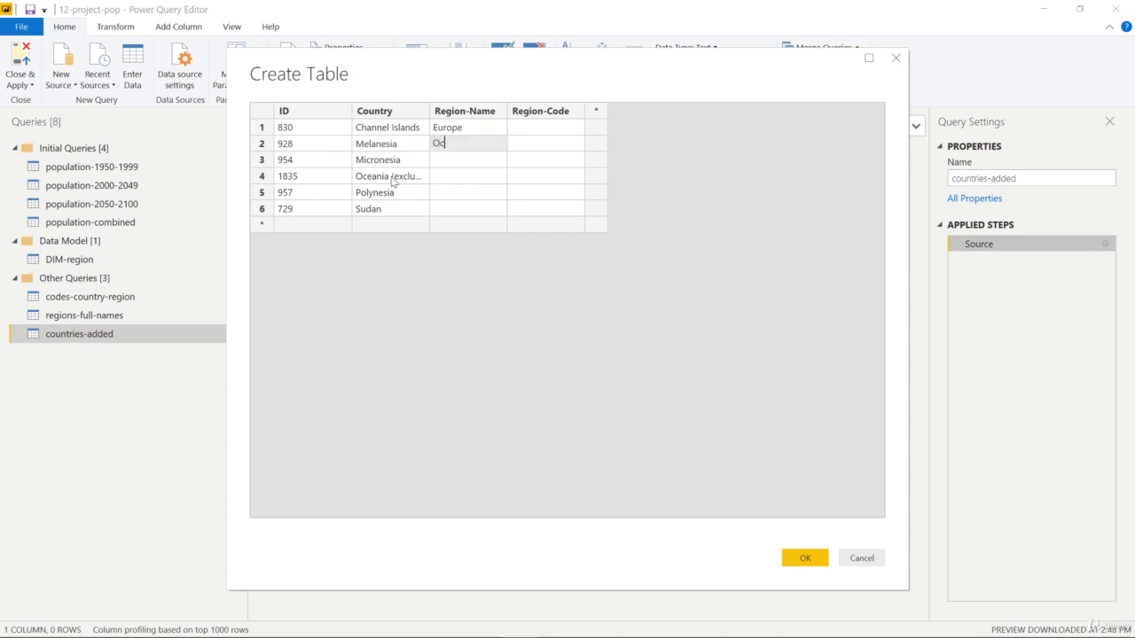
pyautogui.write('eania')
pyautogui.hotkey('shift', 'Left')
pyautogui.hotkey('shift', 'Left')
pyautogui.hotkey('shift', 'Left')
pyautogui.hotkey('shift', 'Left')
pyautogui.hotkey('shift', 'Left')
pyautogui.hotkey('shift', 'Left')
pyautogui.hotkey('ctrl', 'c')
pyautogui.press('Return')
pyautogui.hotkey('ctrl', 'v')
pyautogui.press('Down')
pyautogui.hotkey('ctrl', 'v')
pyautogui.press('Down')
pyautogui.hotkey('ctrl', 'v')
pyautogui.press('Down')
pyautogui.hotkey('ctrl', 'v')
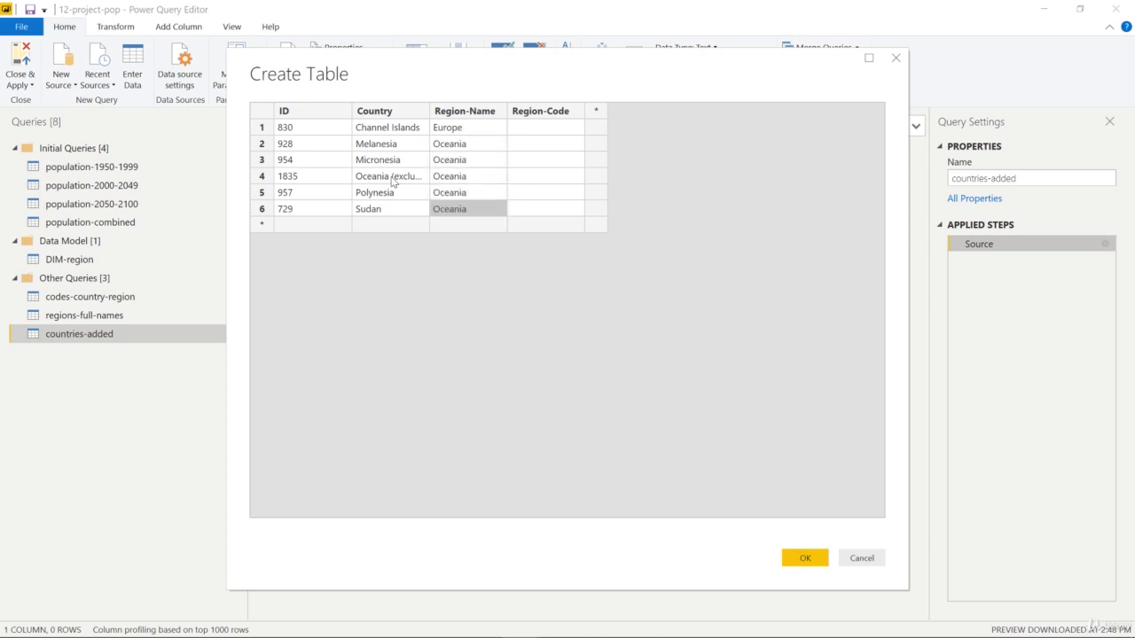
# Enter EU as the Region-Code for Channel Islands
pyautogui.press('Right')
pyautogui.press('Up')
pyautogui.press('Up')
pyautogui.press('Up')
pyautogui.press('Up')
pyautogui.press('Up')
pyautogui.write('EU')
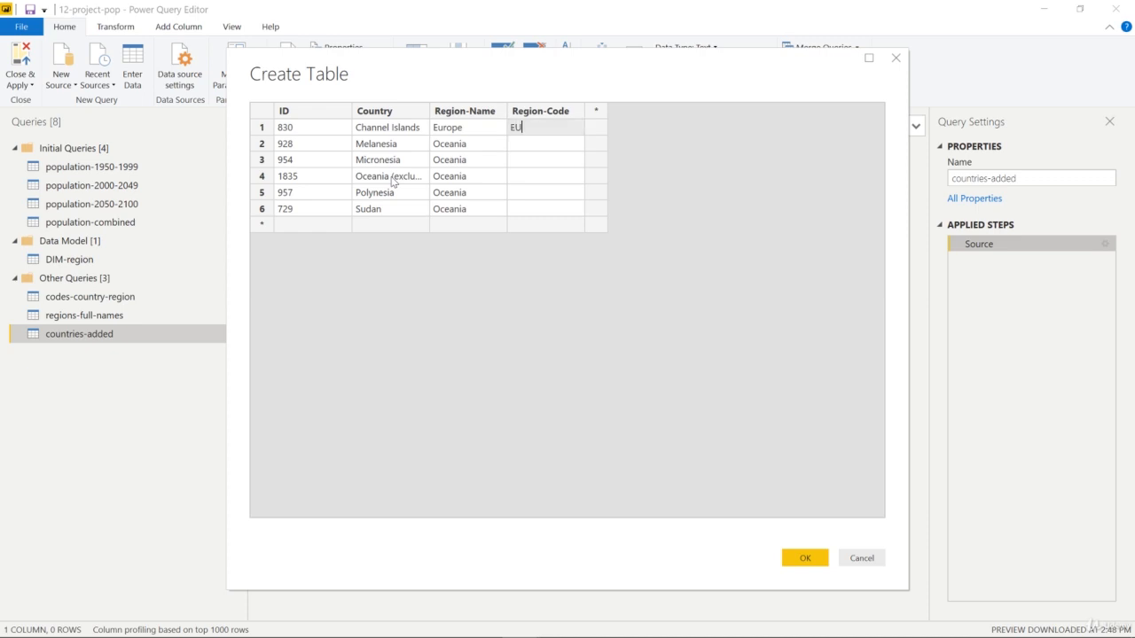
pyautogui.press('Return')
# Fill Region-Code with OC for every row from Melanesia through Sudan
pyautogui.write('OC')
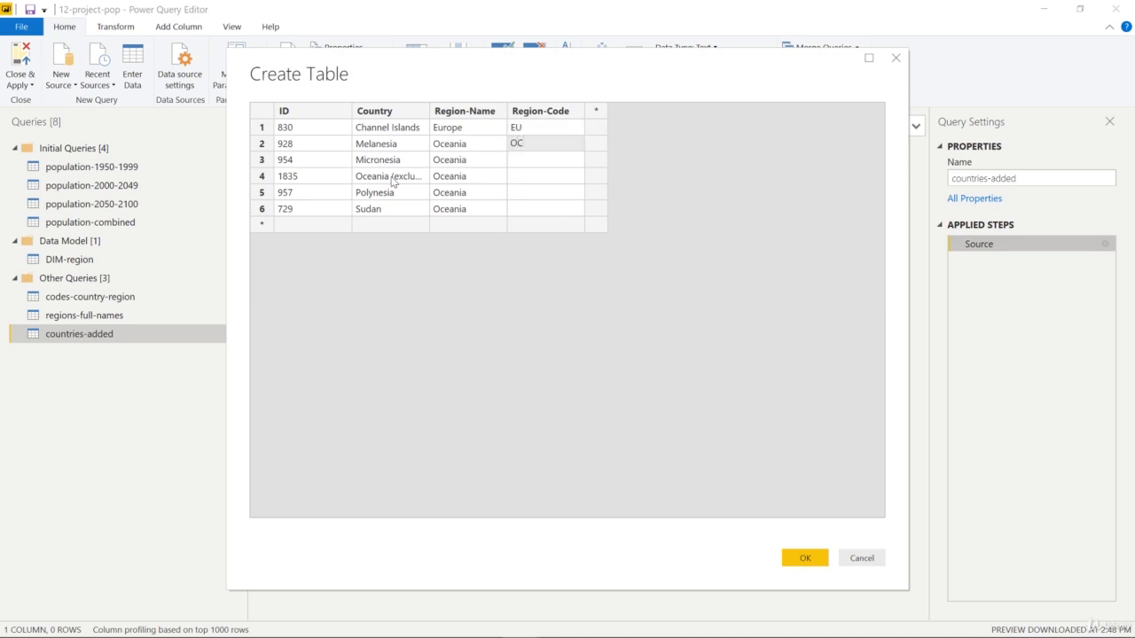
pyautogui.press('Return')
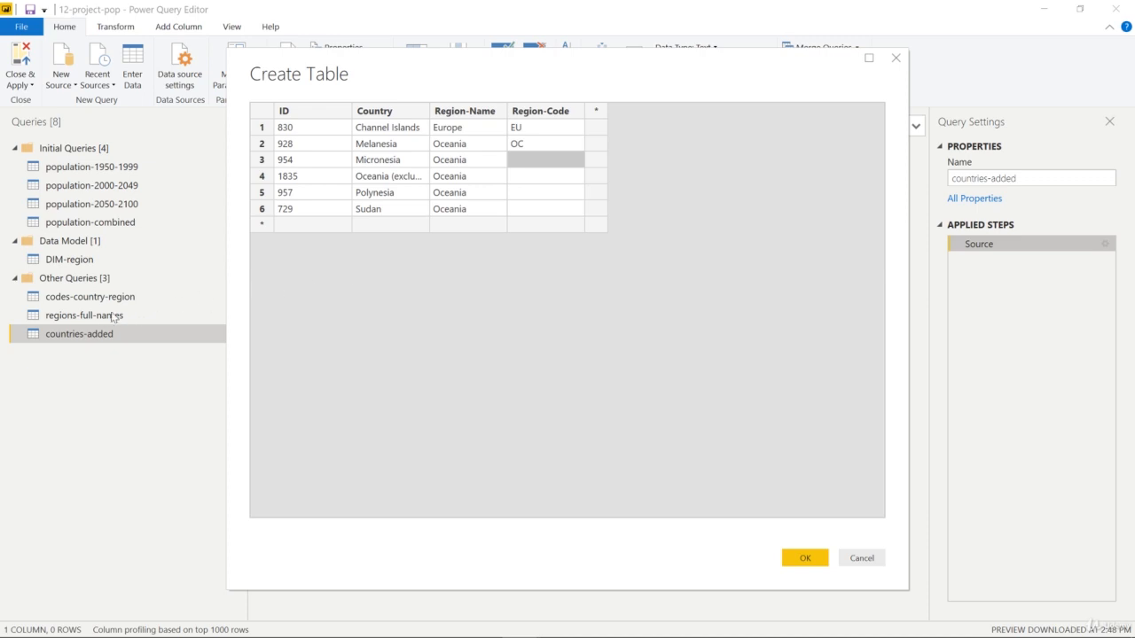
pyautogui.click(545, 145)
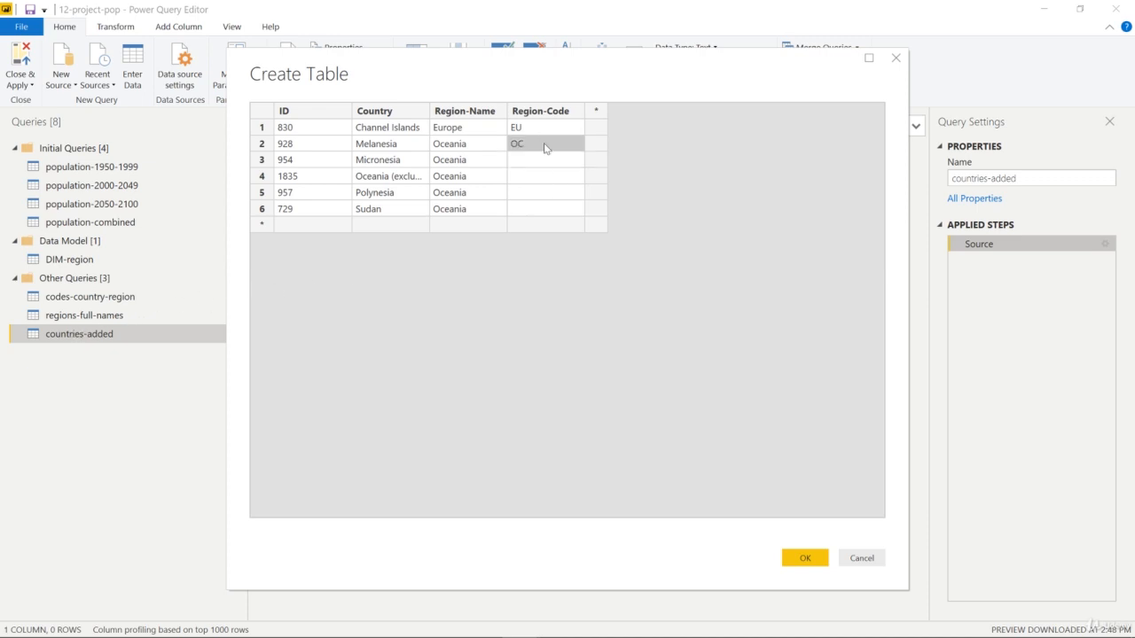
pyautogui.press('Down')
pyautogui.hotkey('ctrl', 'v')
pyautogui.press('Down')
pyautogui.hotkey('ctrl', 'v')
pyautogui.press('Down')
pyautogui.hotkey('ctrl', 'v')
pyautogui.press('Down')
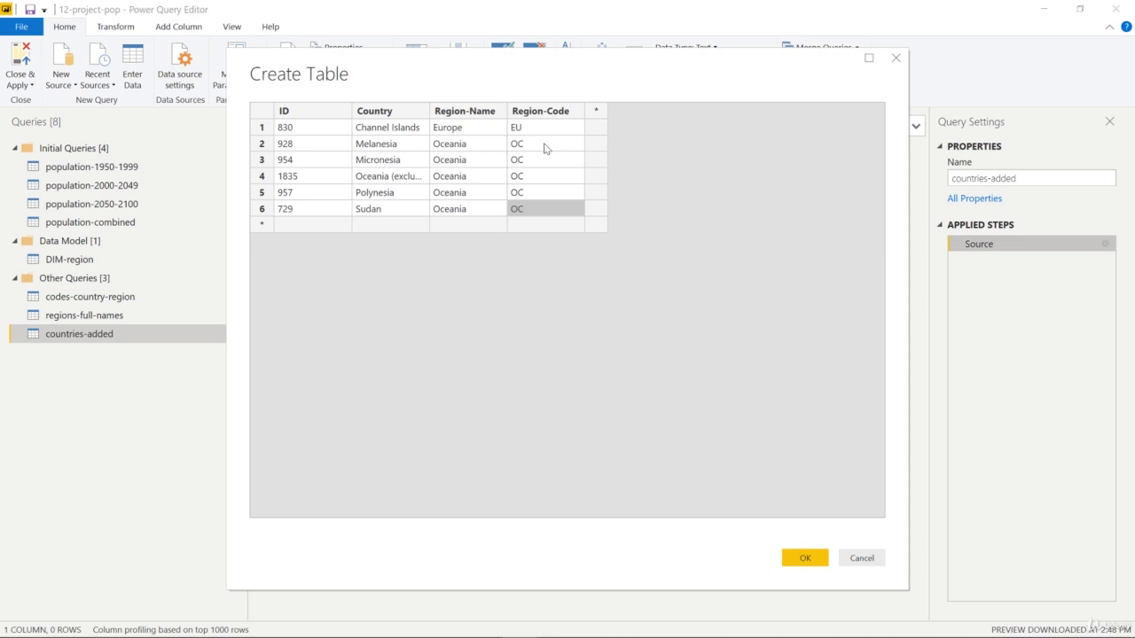
# Delete the Country column from the table and apply the edited table to the query
pyautogui.click(399, 114)
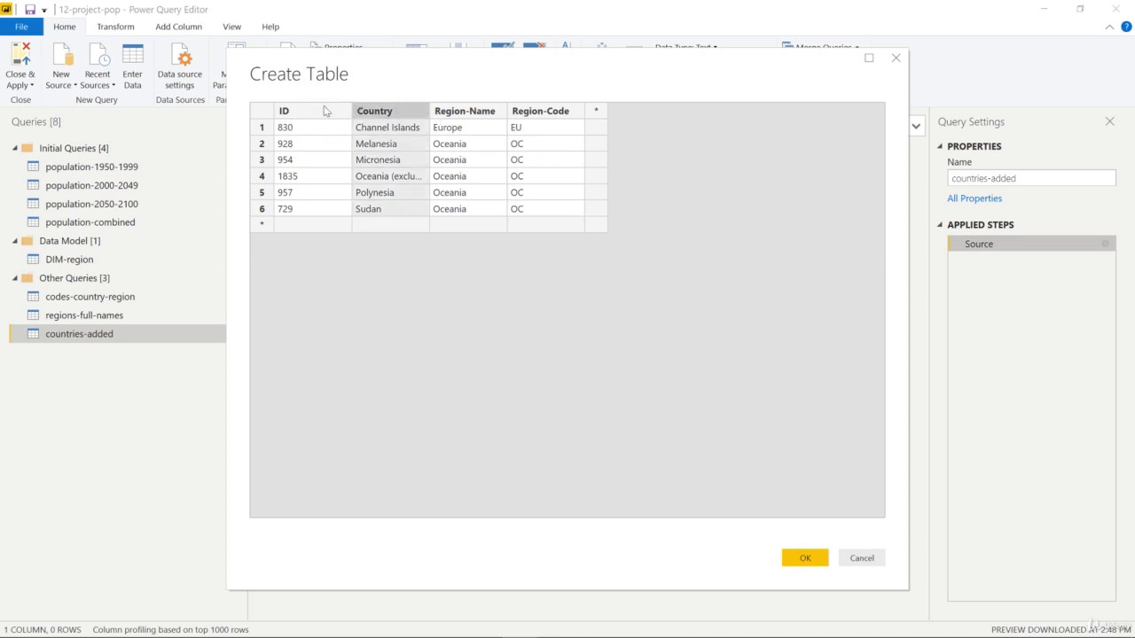
pyautogui.rightClick(402, 114)
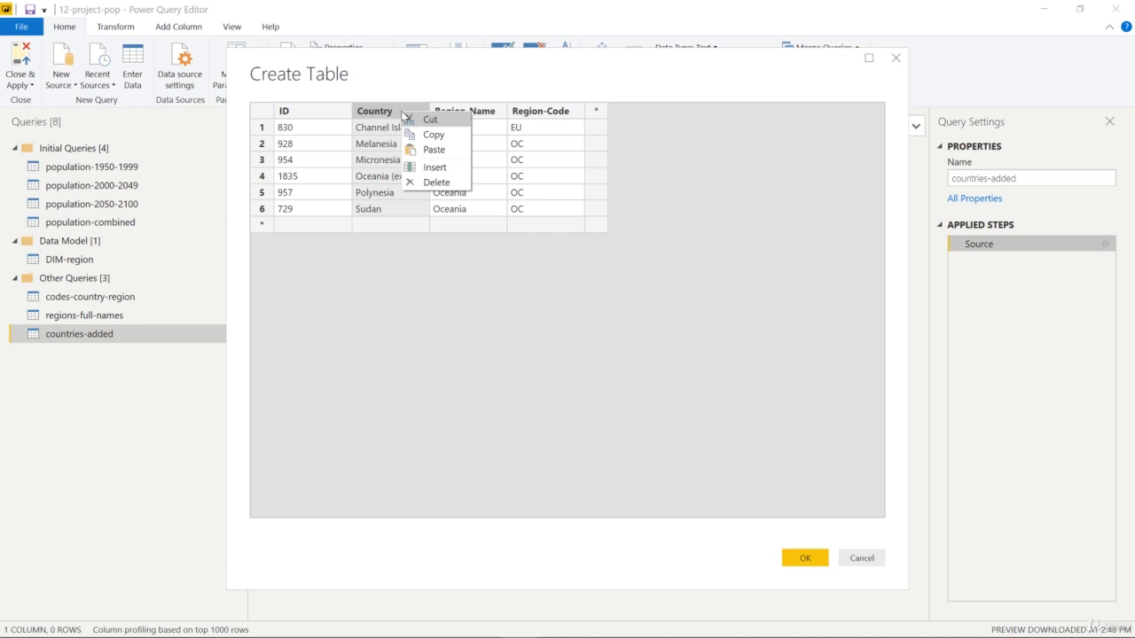
pyautogui.click(420, 181)
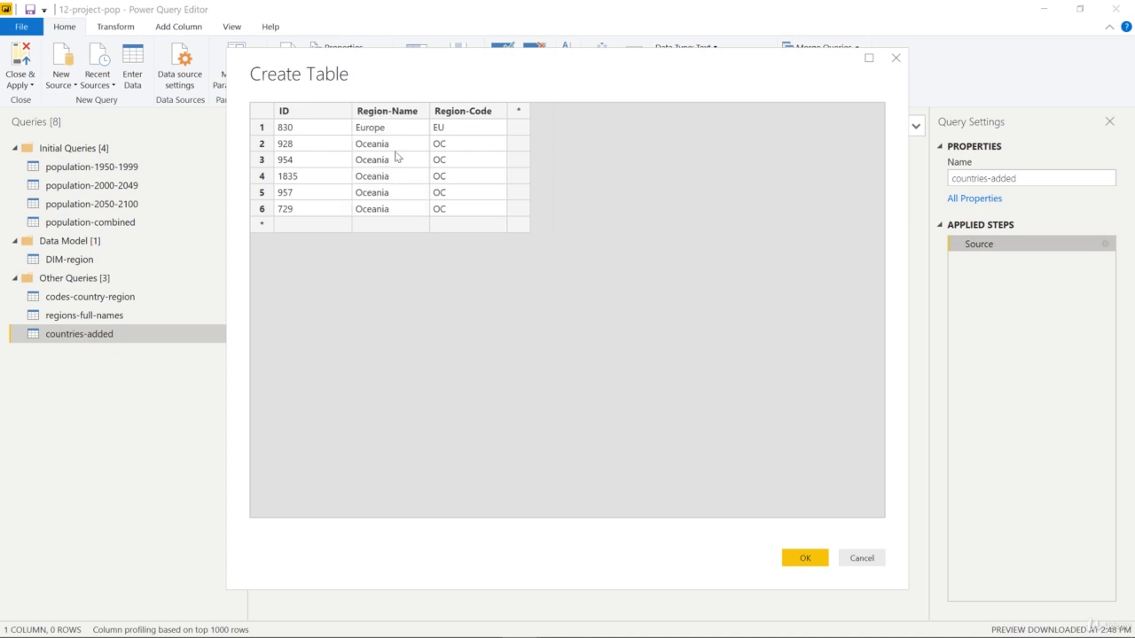
pyautogui.click(798, 557)
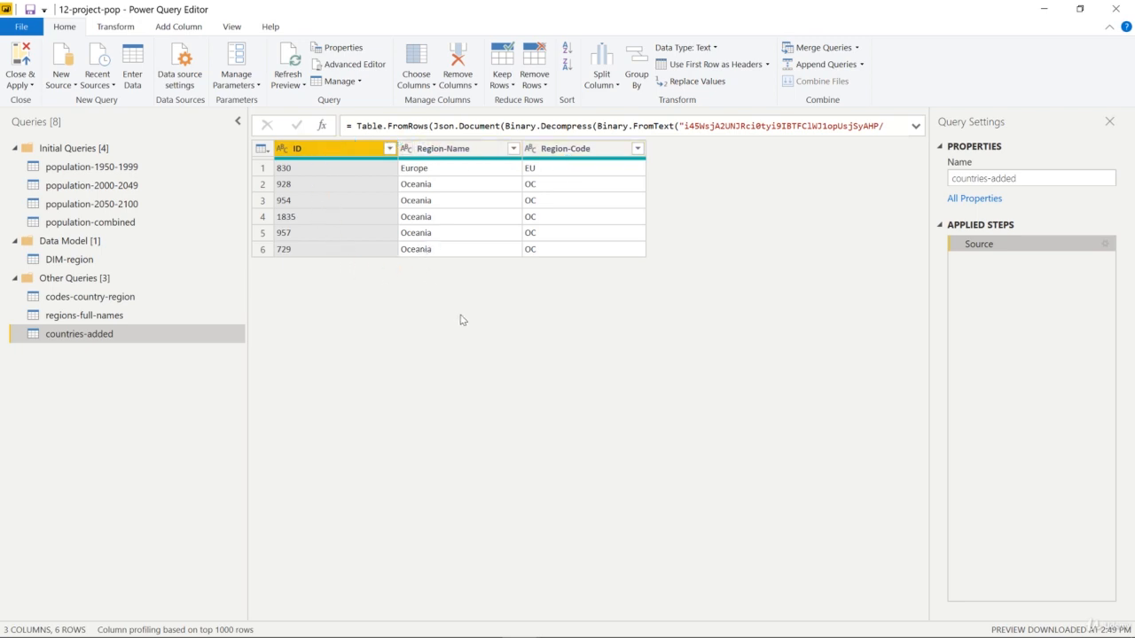
# Change the data type of the ID column in countries-added to Whole Number
pyautogui.click(139, 298)
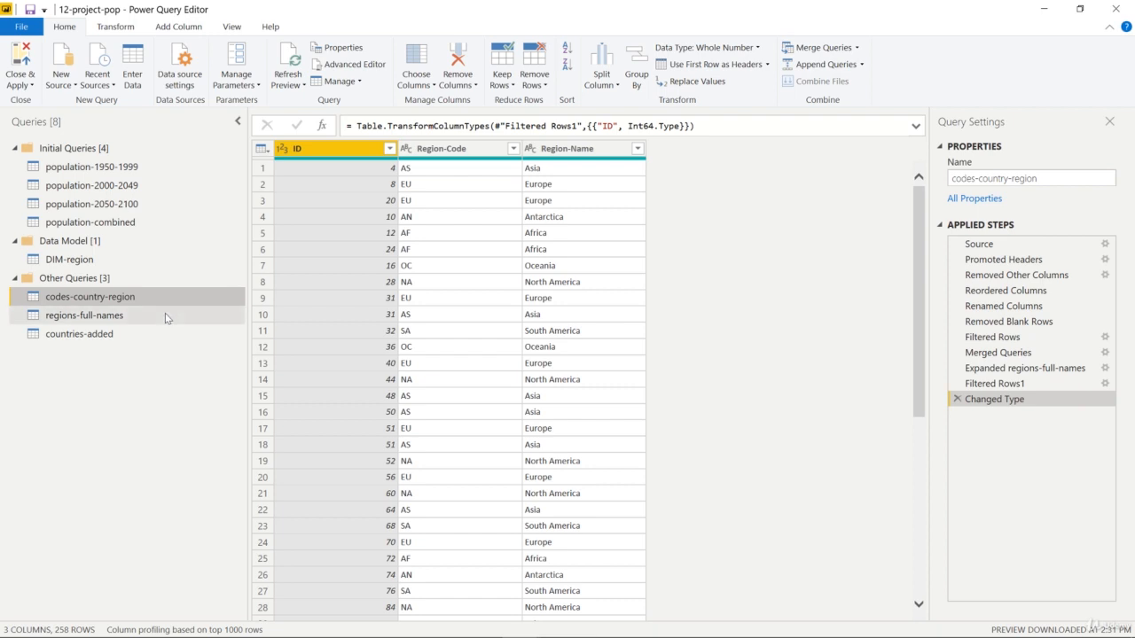
pyautogui.click(150, 331)
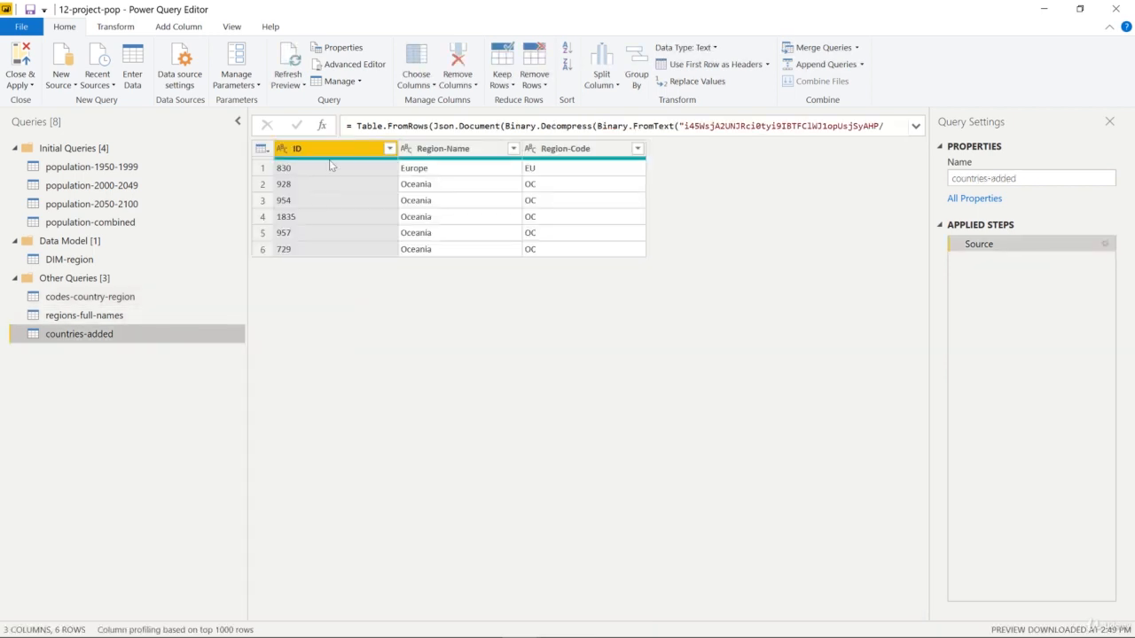
pyautogui.click(282, 151)
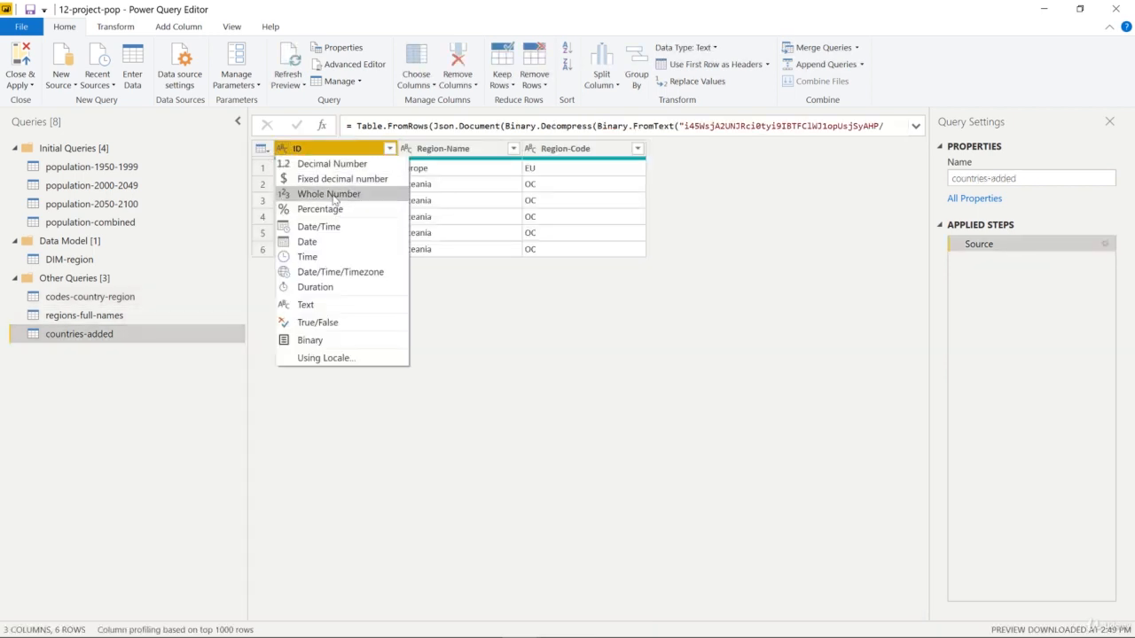
pyautogui.click(332, 194)
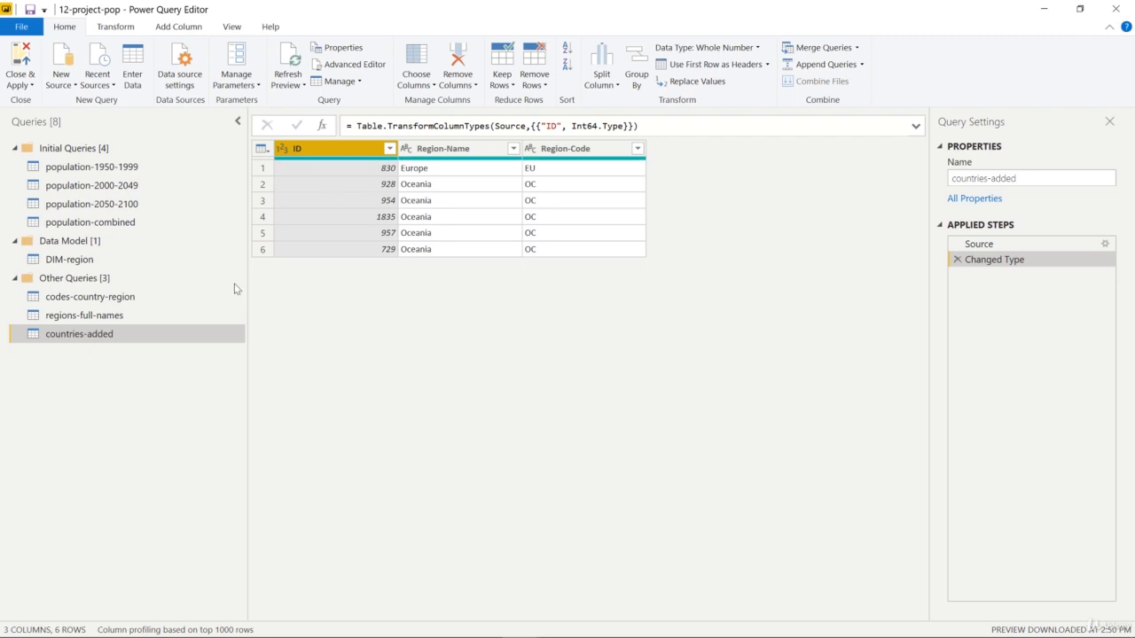
# Append the countries-added table to the existing codes-country-region query
pyautogui.click(144, 298)
pyautogui.click(861, 65)
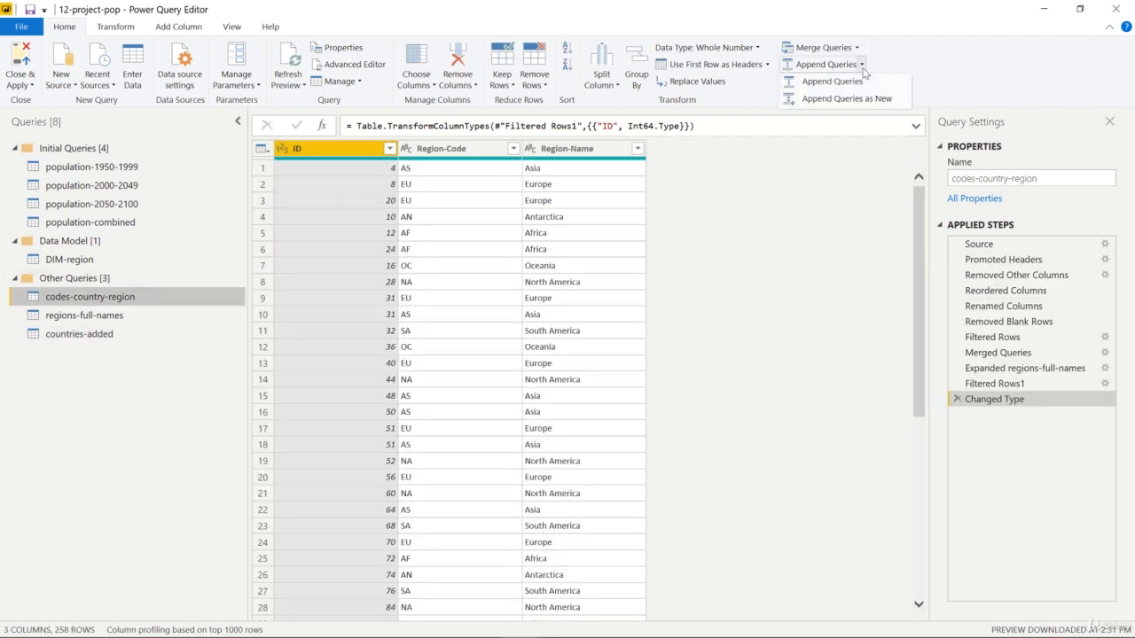
pyautogui.click(840, 84)
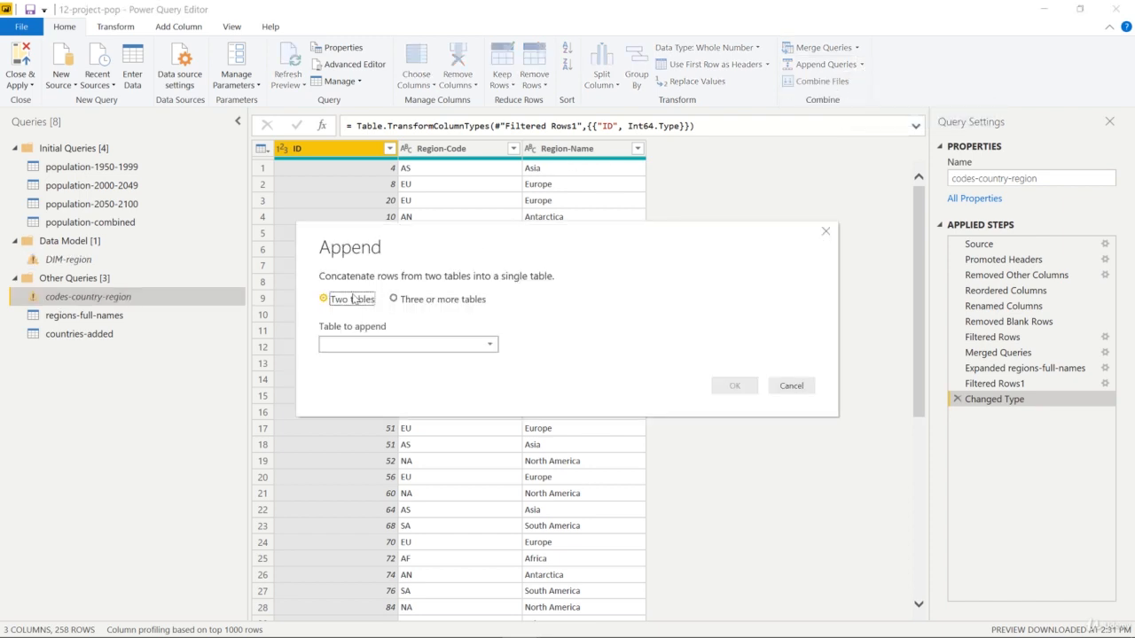
pyautogui.click(406, 345)
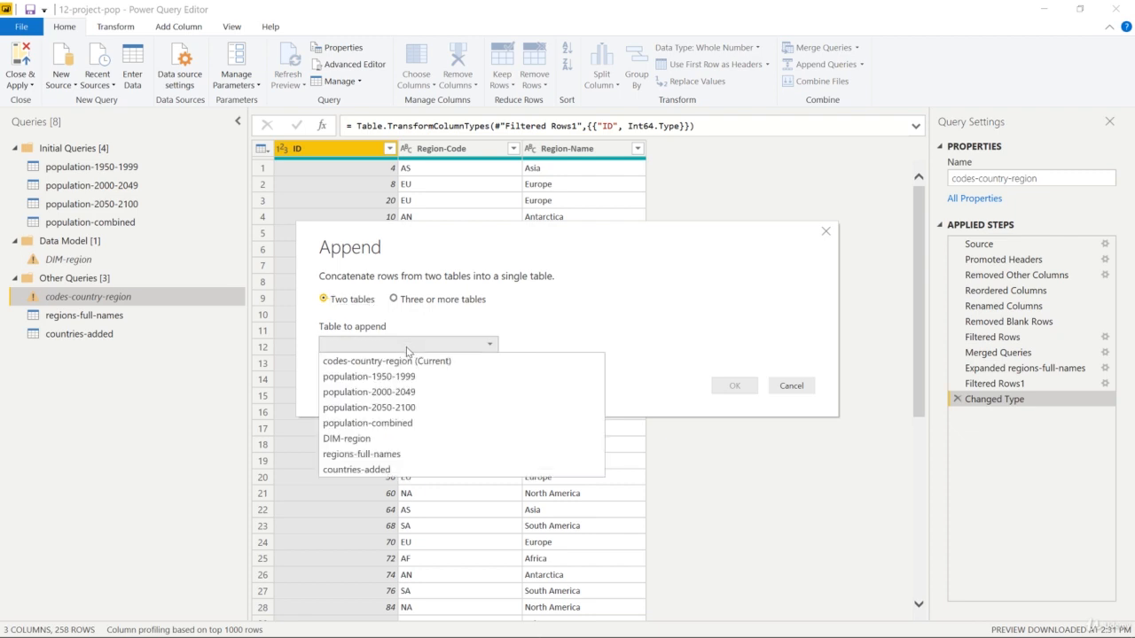
pyautogui.click(370, 472)
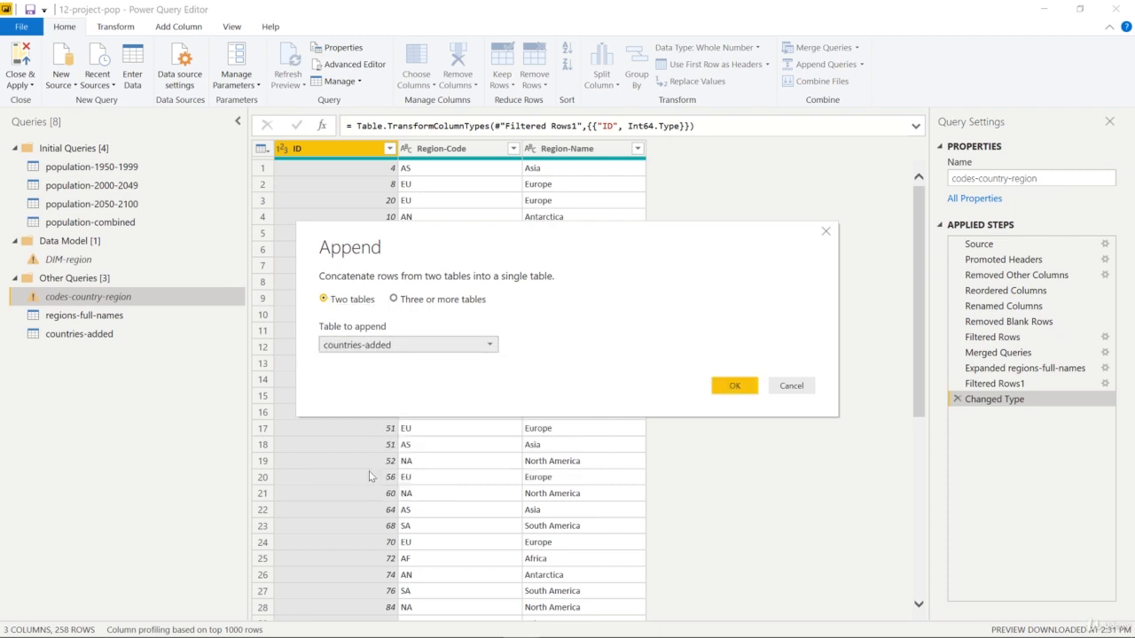
pyautogui.click(733, 387)
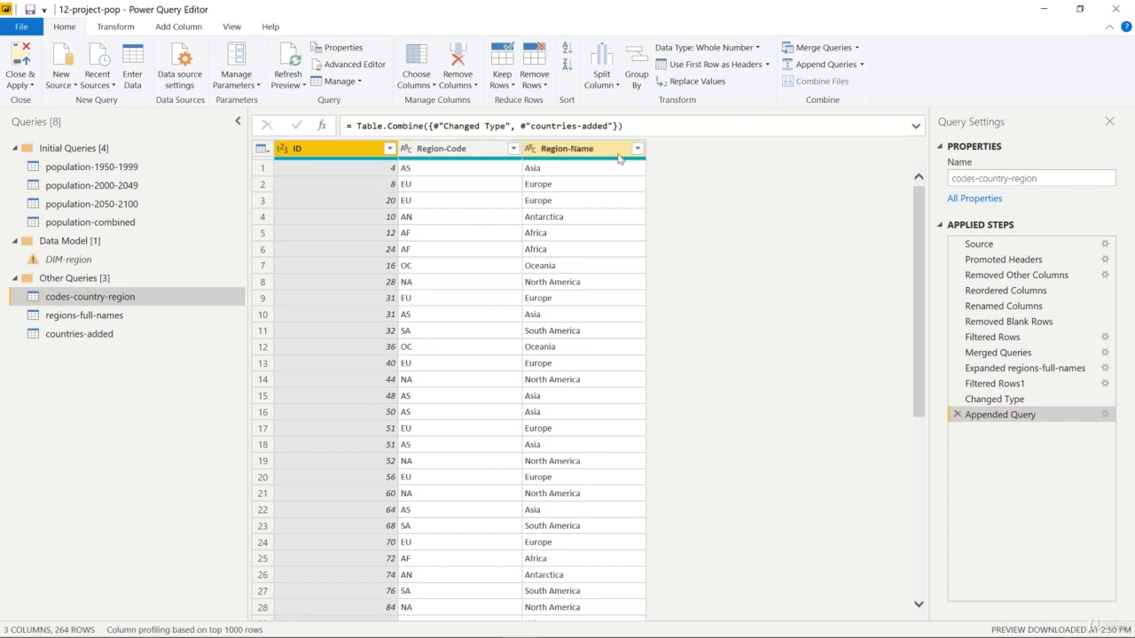
# Check that an ID from countries-added was appended by filtering codes-country-region to ID 928, and remove that filter step
pyautogui.click(111, 336)
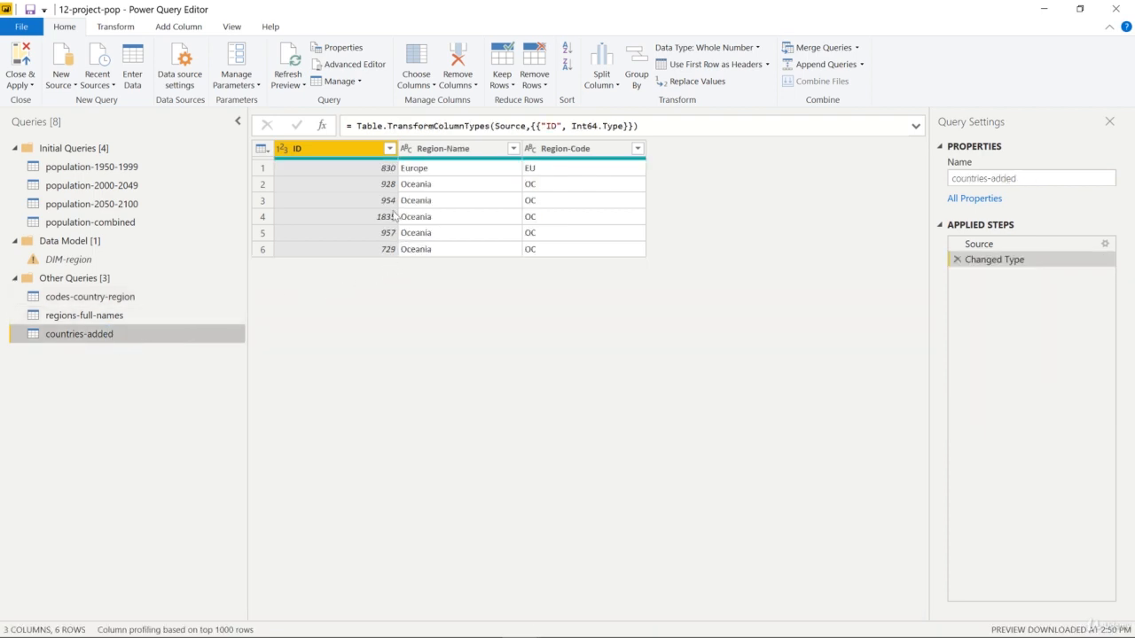
pyautogui.click(381, 186)
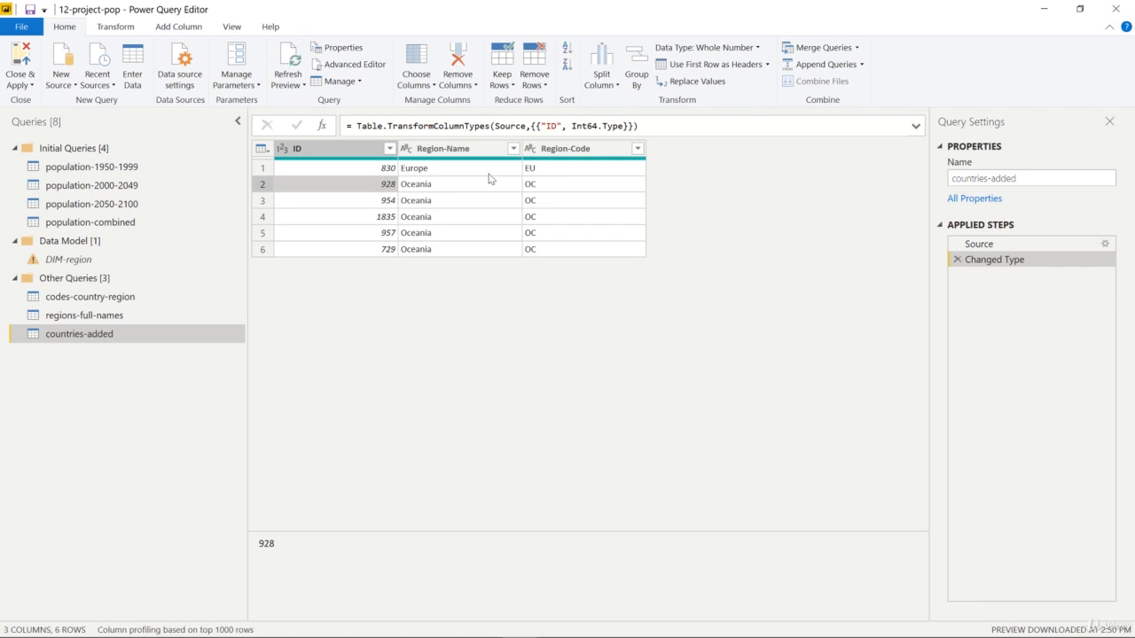
pyautogui.click(122, 306)
pyautogui.click(391, 150)
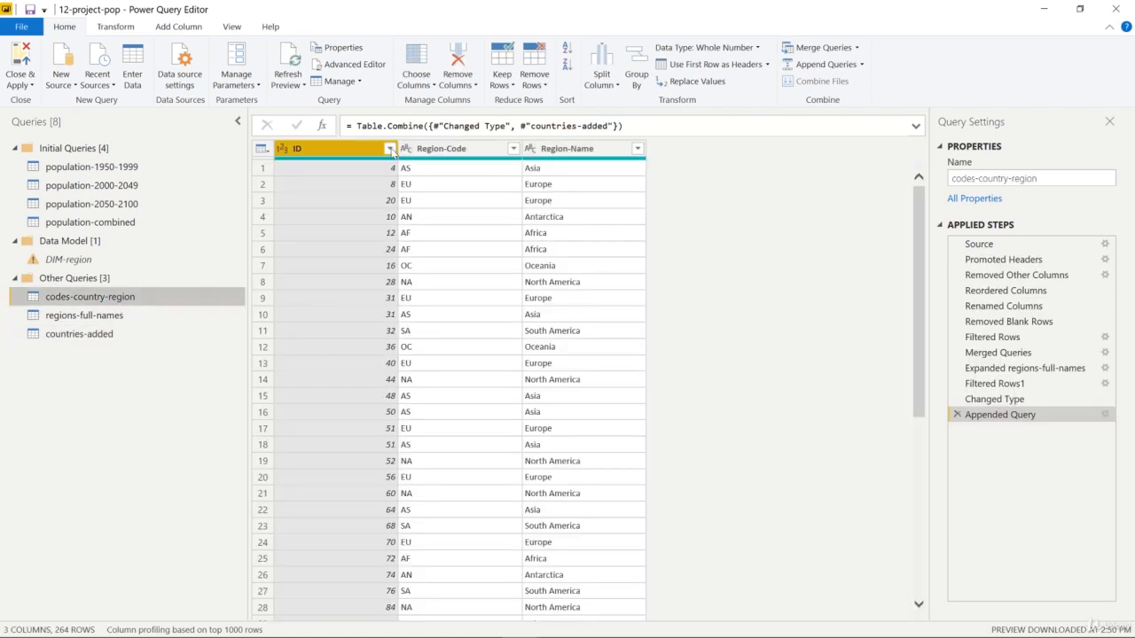
pyautogui.click(389, 149)
pyautogui.click(266, 288)
pyautogui.write('9')
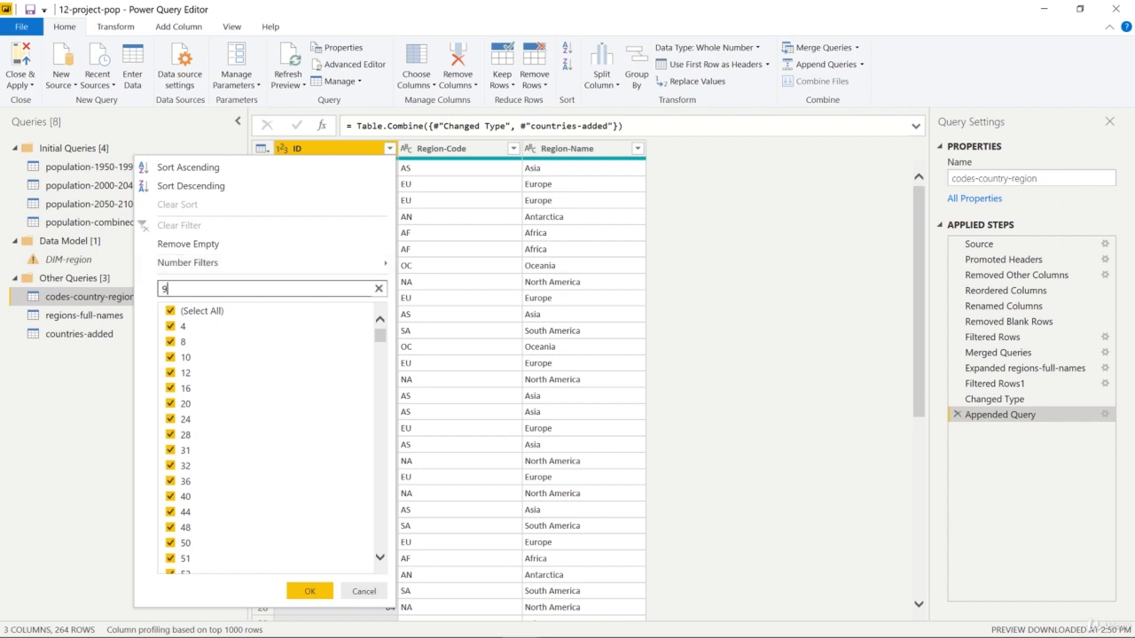
pyautogui.write('28')
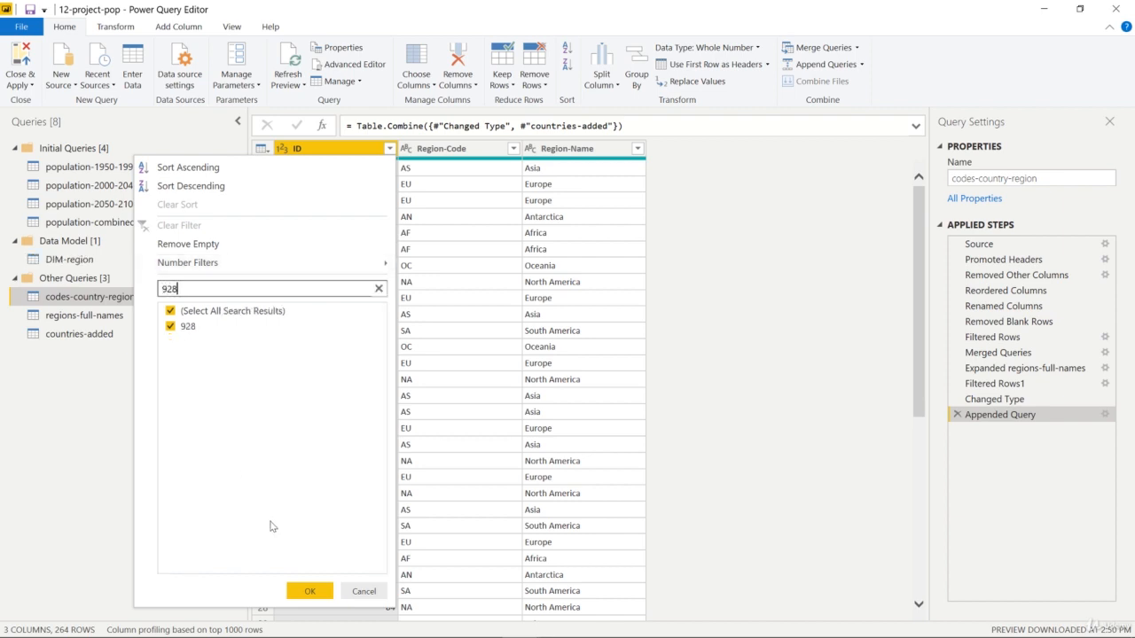
pyautogui.click(306, 593)
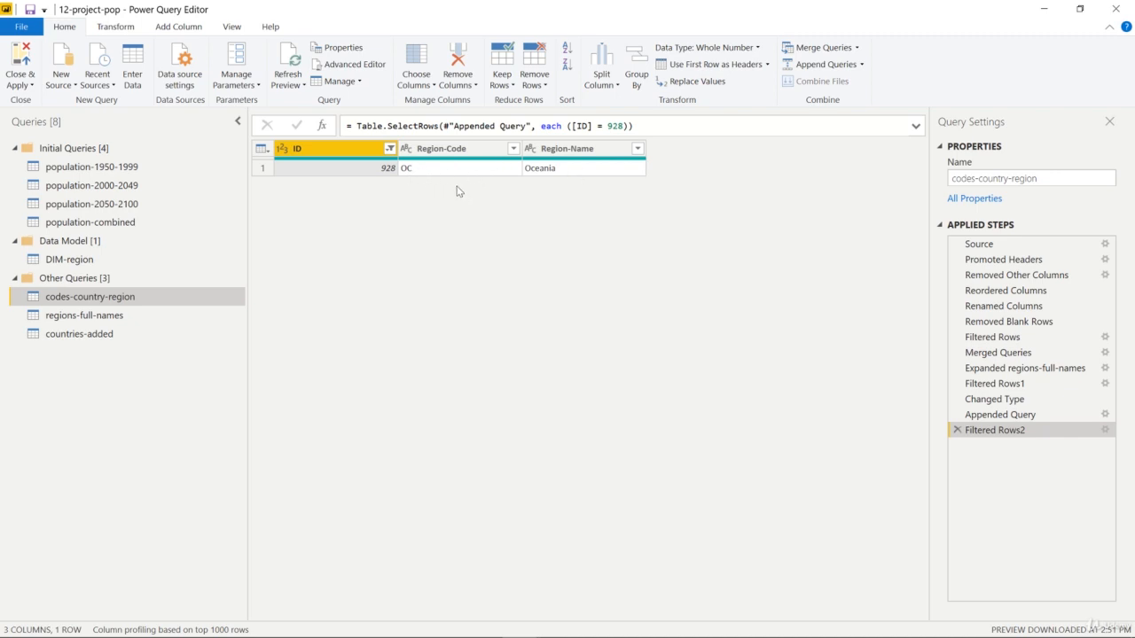
pyautogui.click(957, 430)
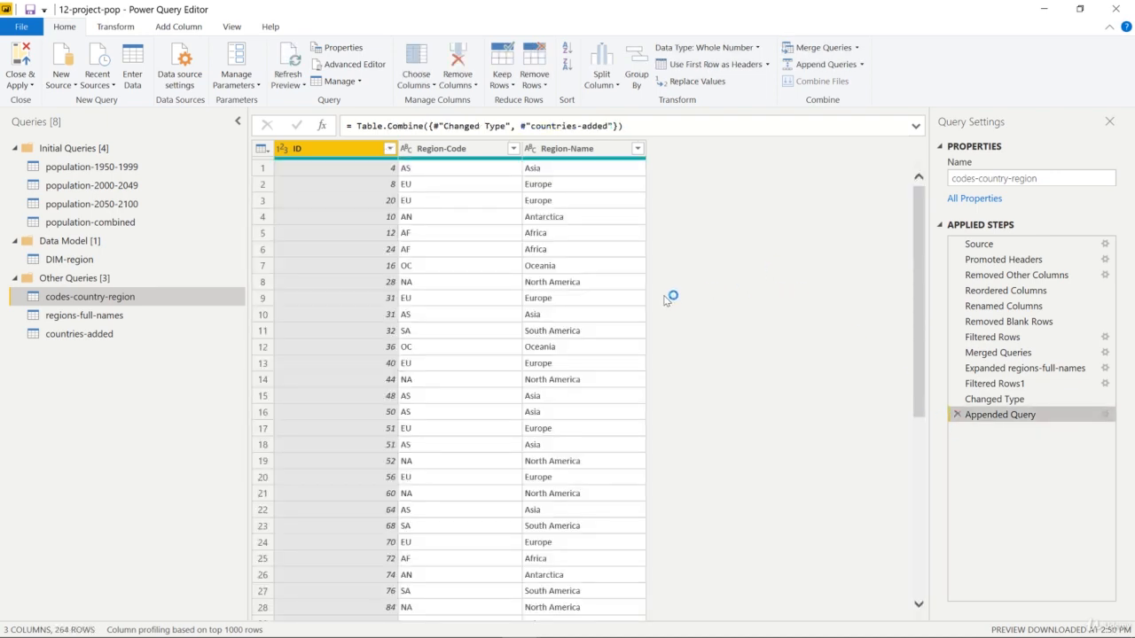
# Change the join kind of the Merged Queries step in DIM-region to Left Outer (all from first, matching from second)
pyautogui.click(104, 263)
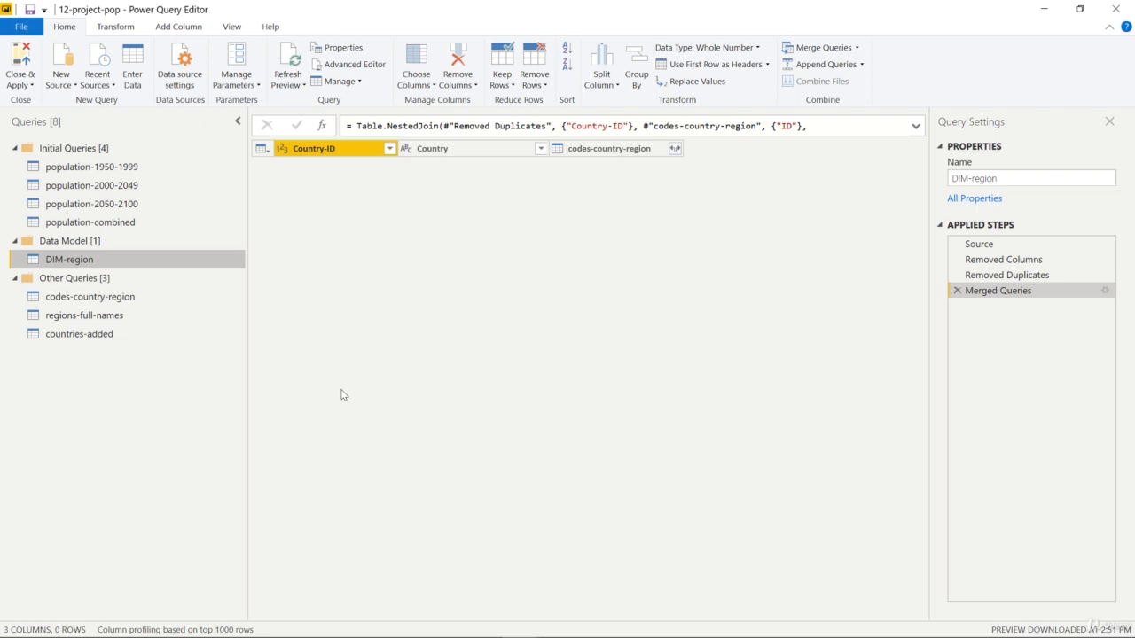
pyautogui.click(1105, 292)
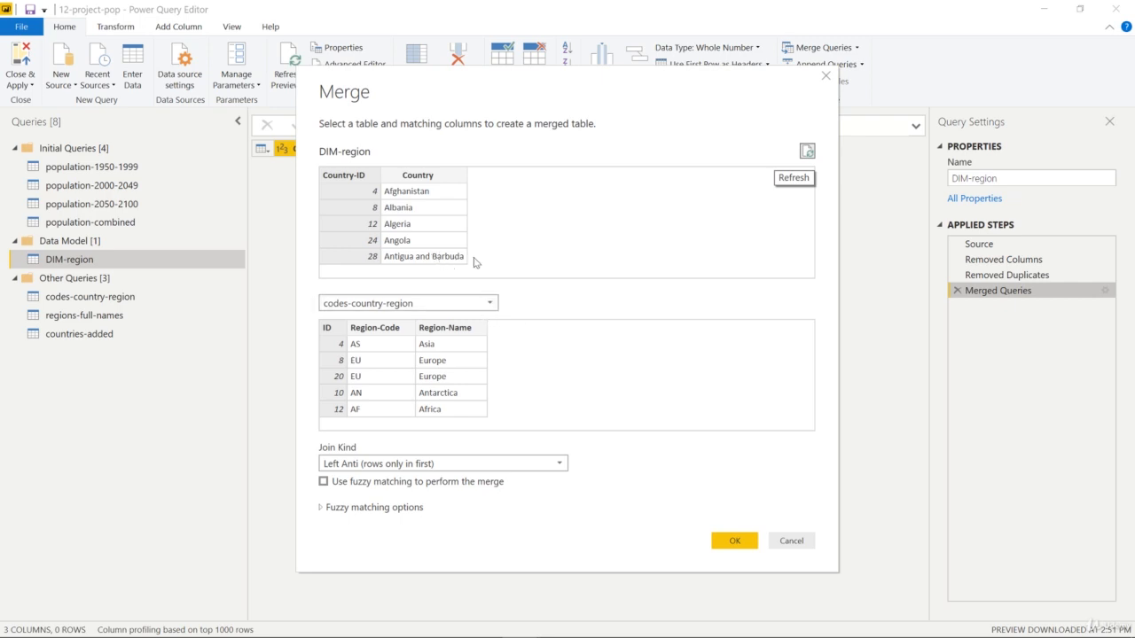
pyautogui.click(563, 463)
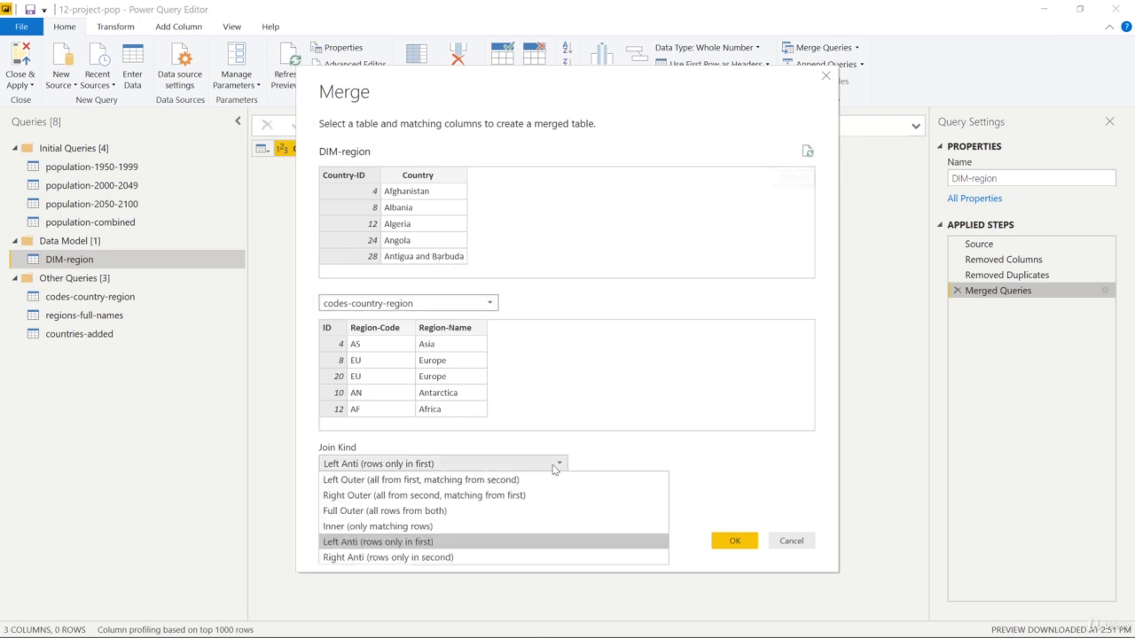
pyautogui.click(519, 479)
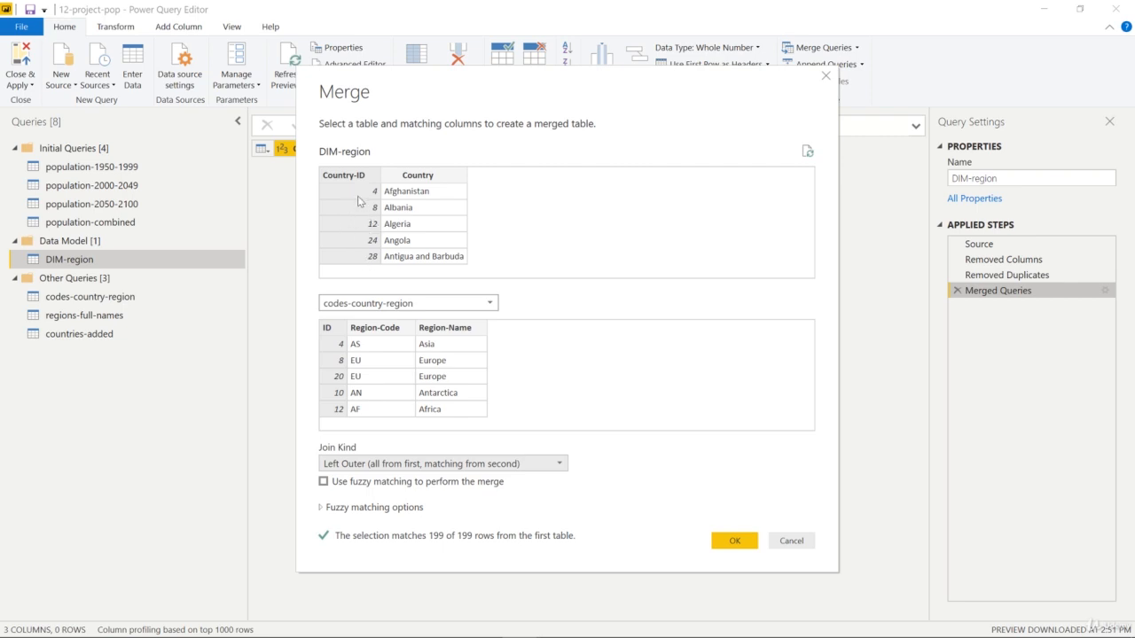
pyautogui.click(733, 540)
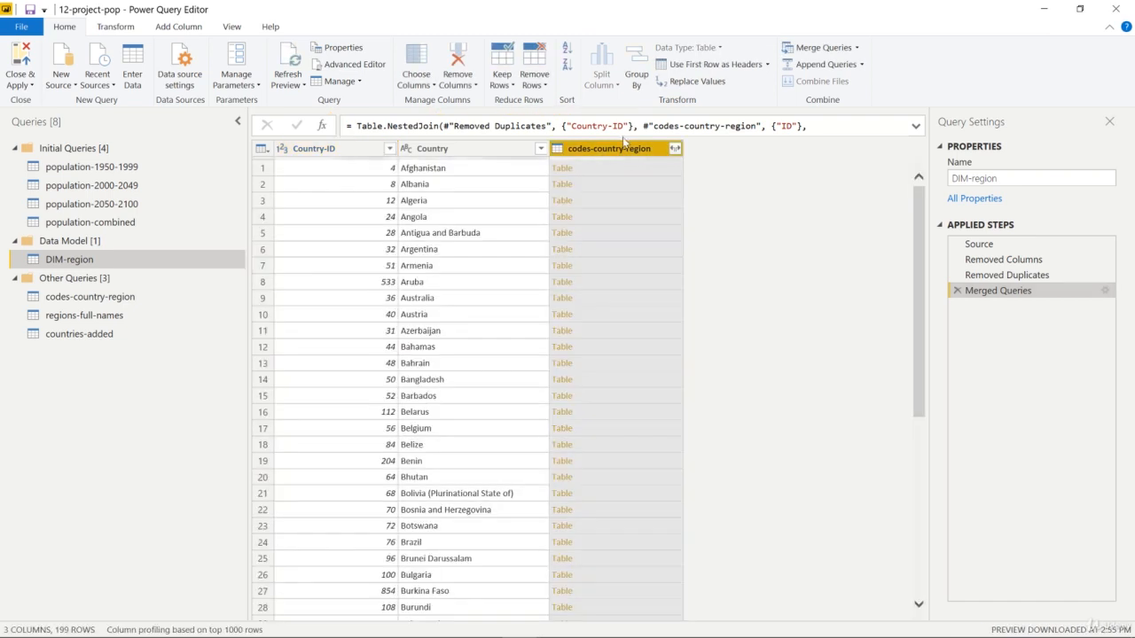
# Expand the merged codes-country-region column in DIM-region to Region-Name only, without the original column name as prefix
pyautogui.click(675, 150)
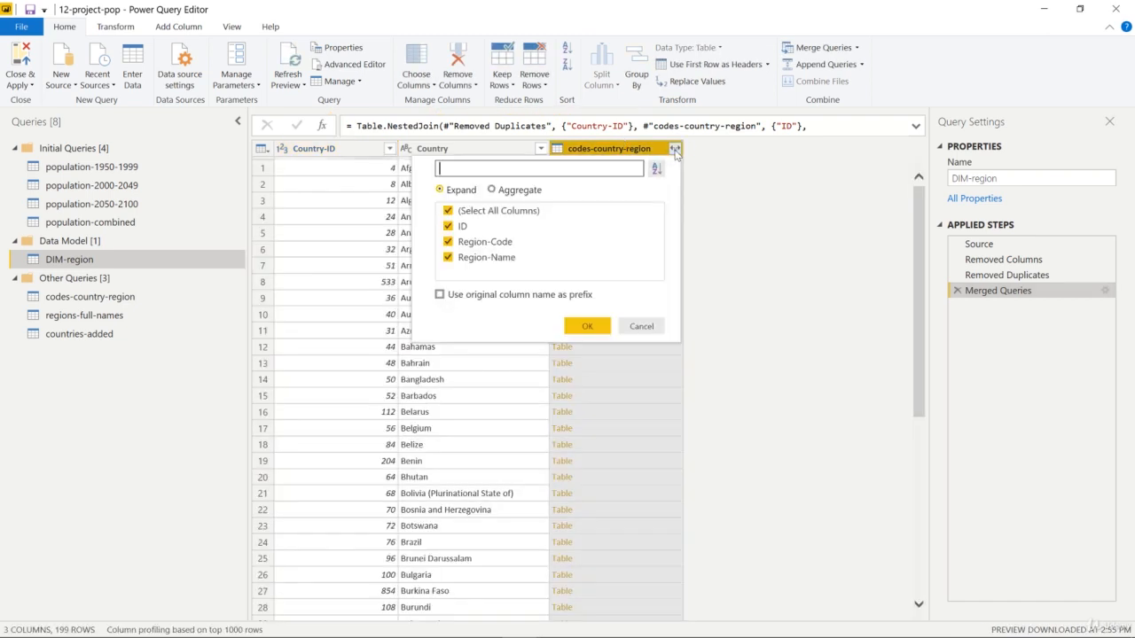
pyautogui.click(455, 211)
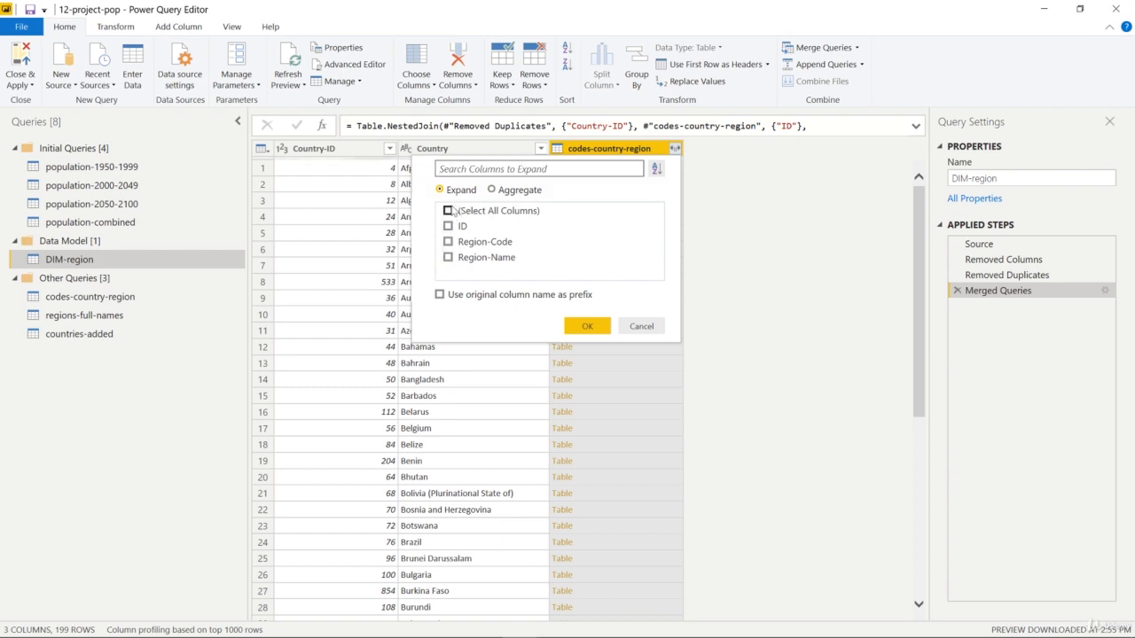
pyautogui.click(448, 258)
pyautogui.click(574, 325)
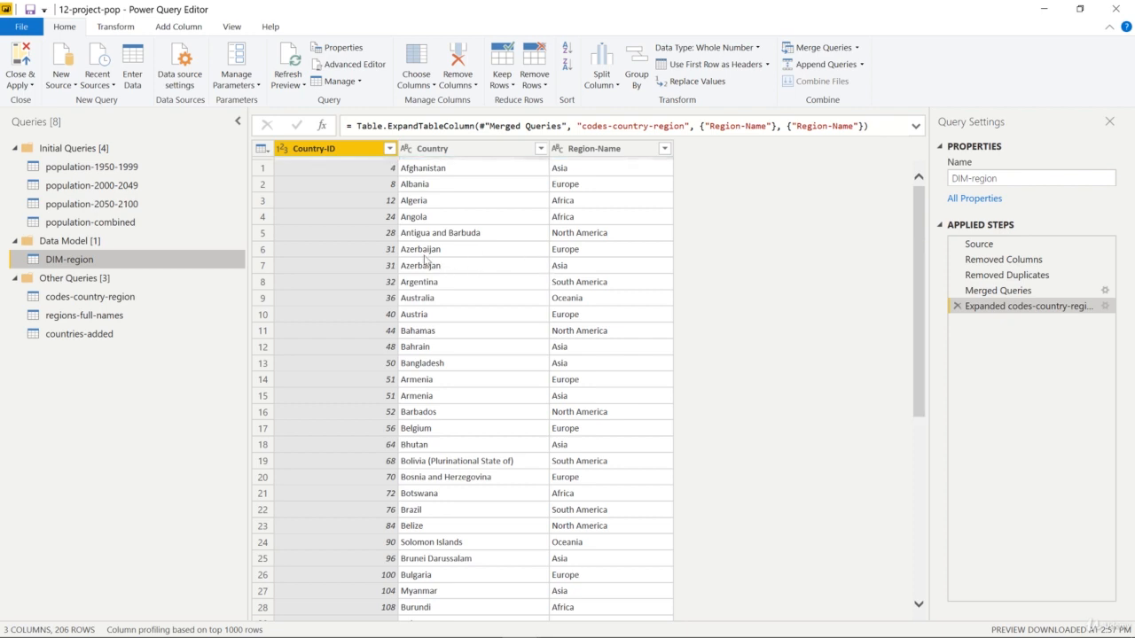
# Inspect the rows with ID 31 in codes-country-region through a filter on the ID column, and remove that filter step
pyautogui.click(128, 297)
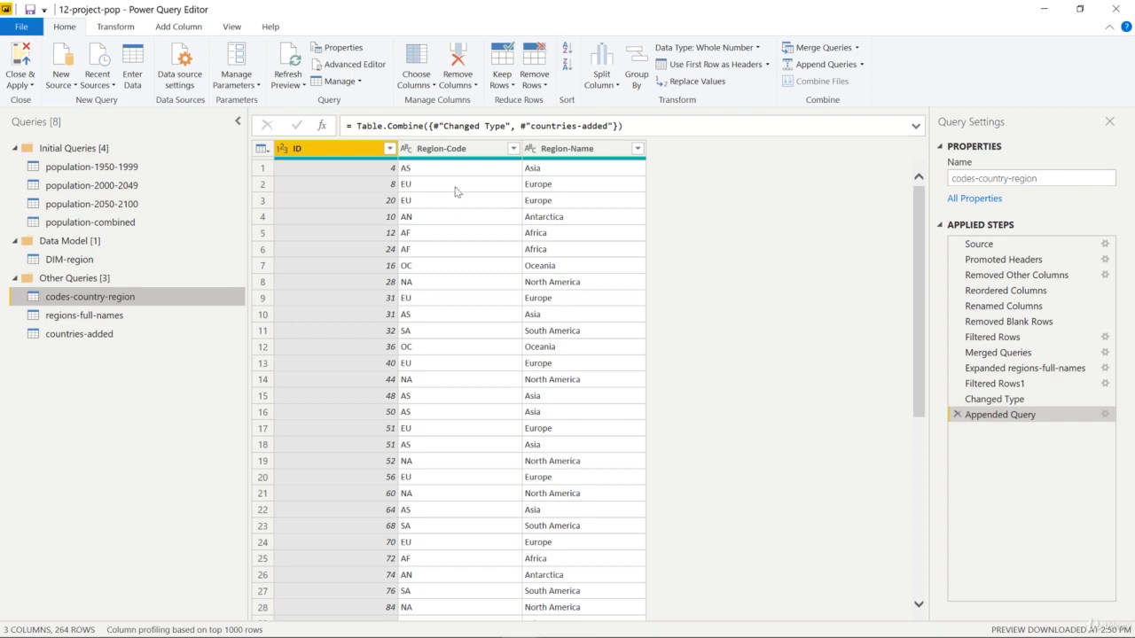
pyautogui.click(389, 148)
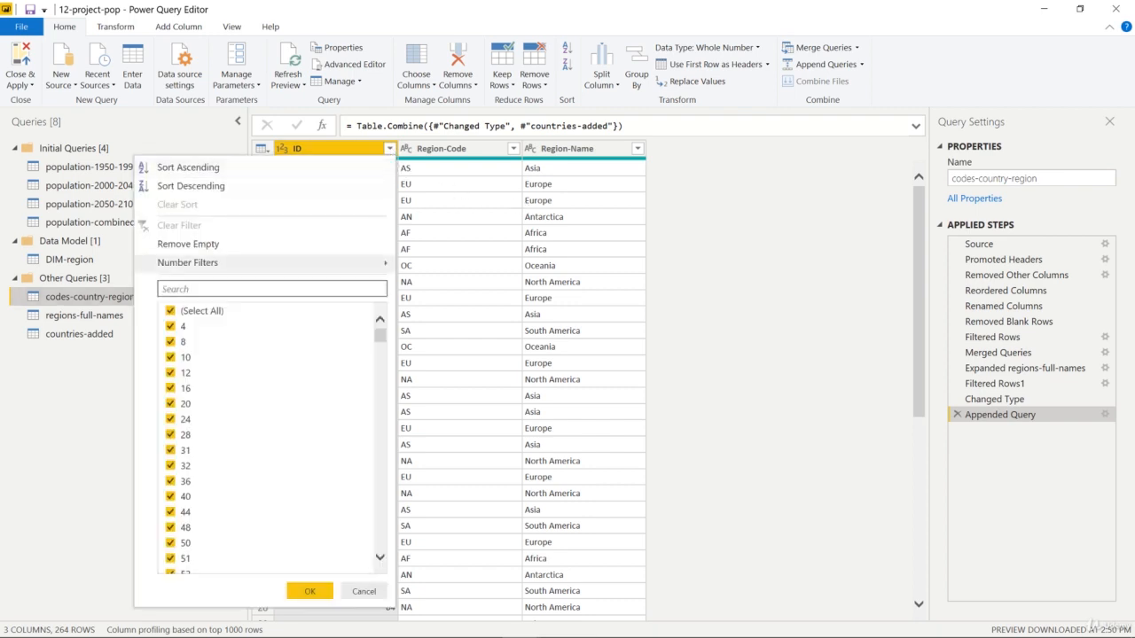
pyautogui.write('3')
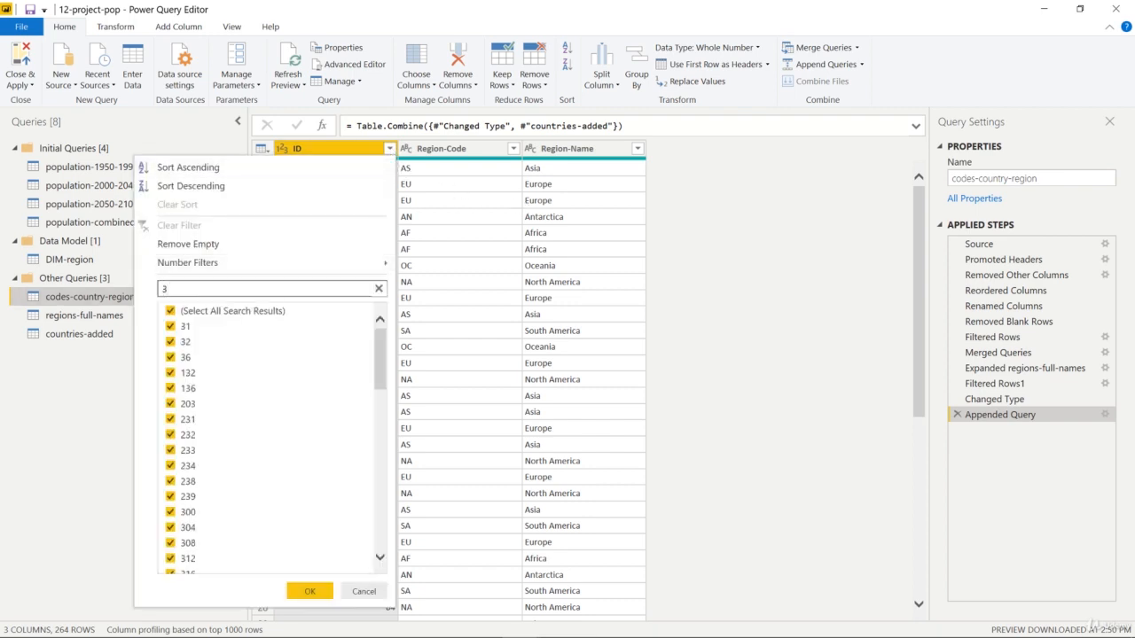
pyautogui.write('1')
pyautogui.click(170, 312)
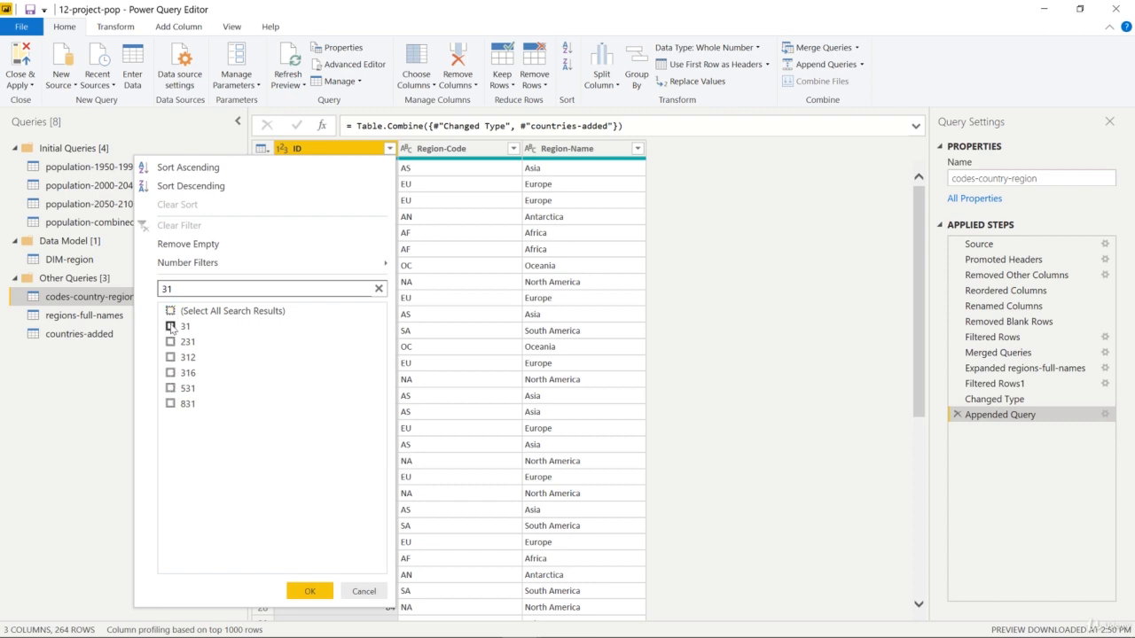
pyautogui.click(171, 326)
pyautogui.click(308, 590)
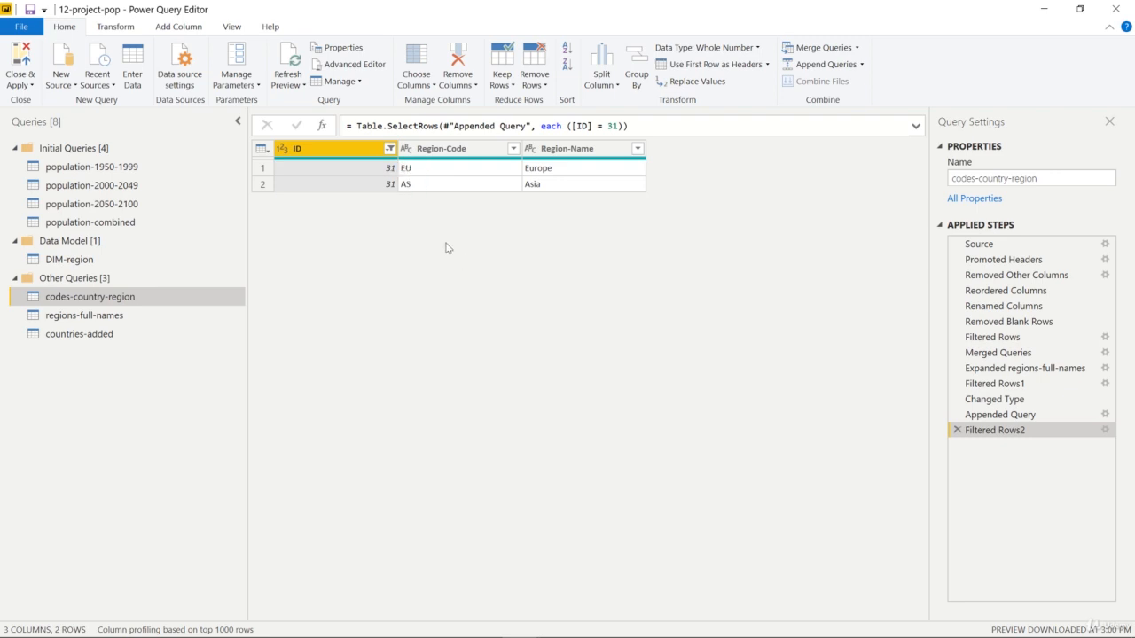
pyautogui.click(954, 430)
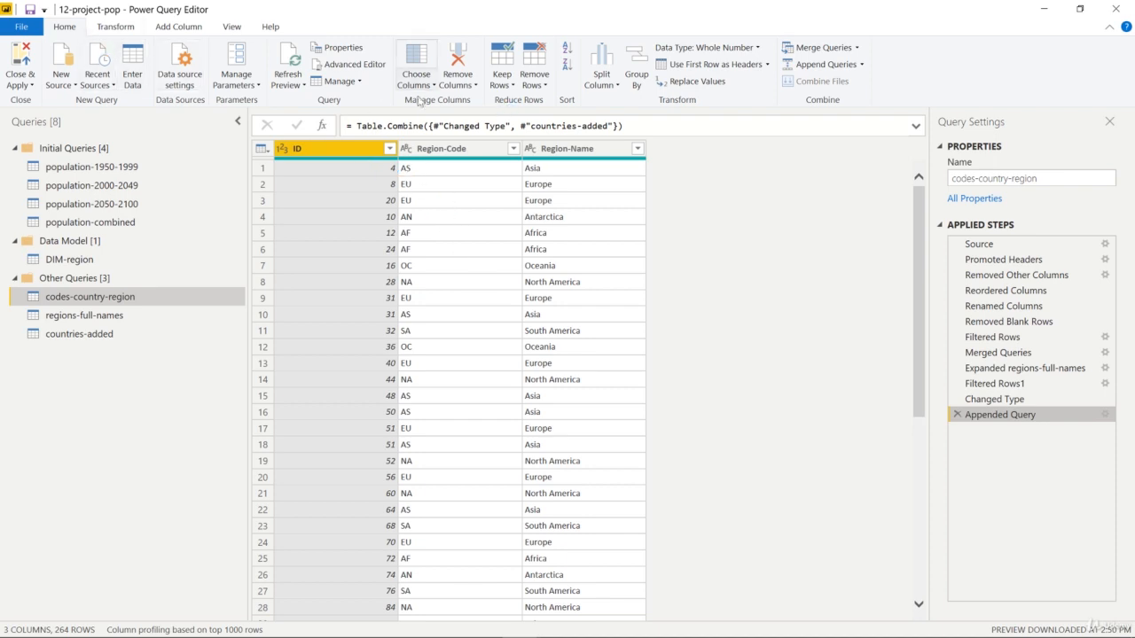
# Keep only the rows with duplicate IDs in codes-country-region to inspect them, and return to the Appended Query step
pyautogui.click(502, 85)
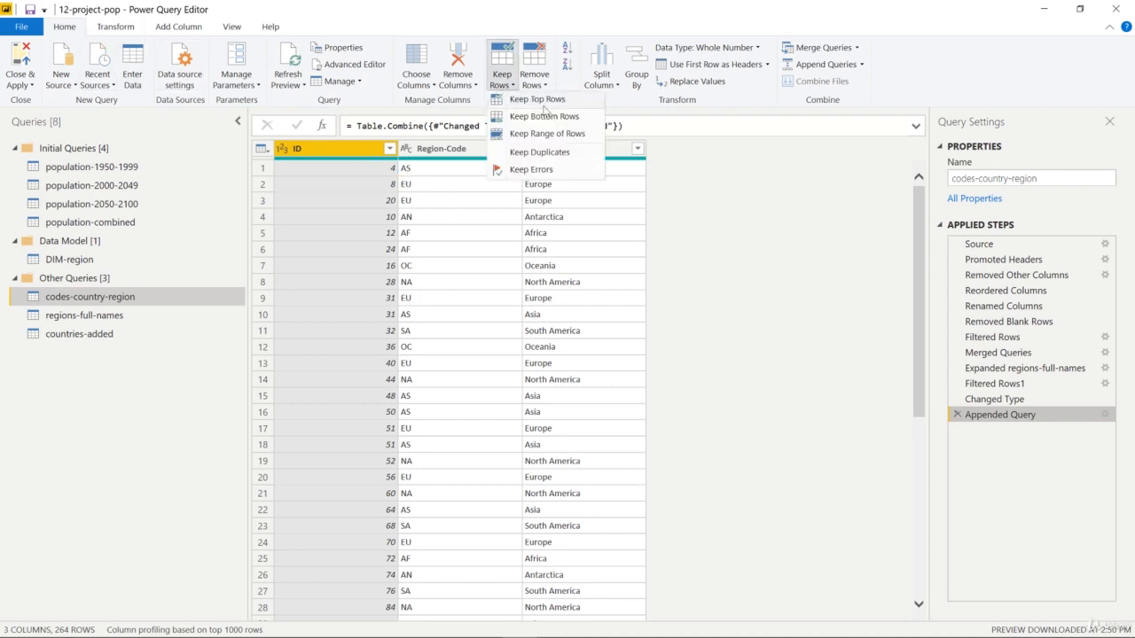
pyautogui.click(530, 154)
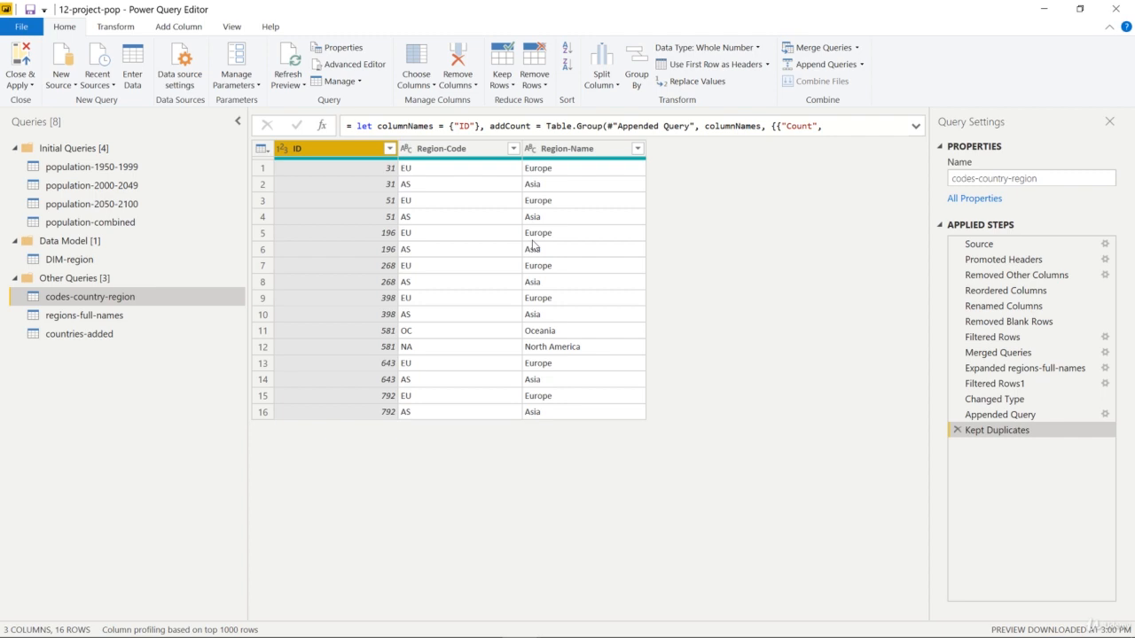
pyautogui.click(967, 415)
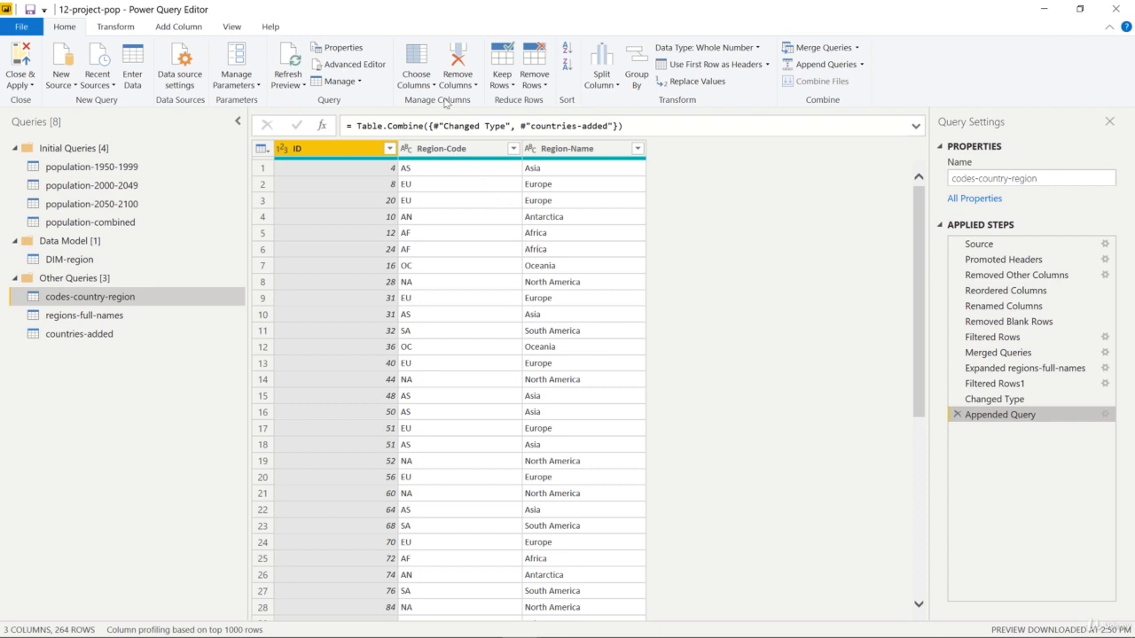
# Remove duplicate rows by ID from codes-country-region and review the resulting DIM-region table
pyautogui.click(538, 92)
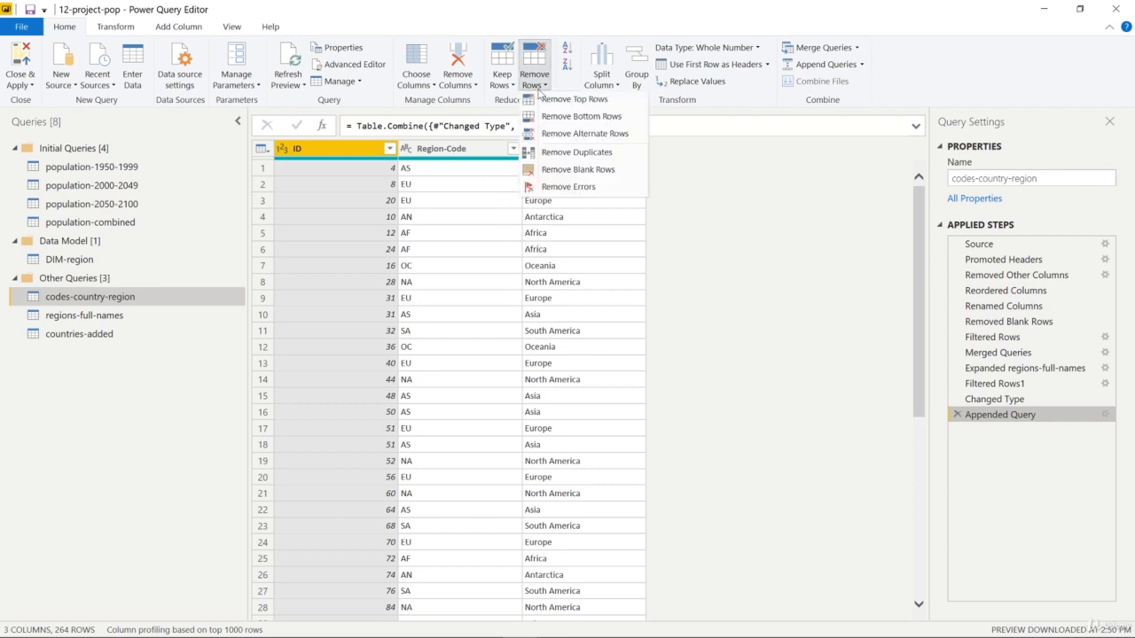
pyautogui.click(568, 151)
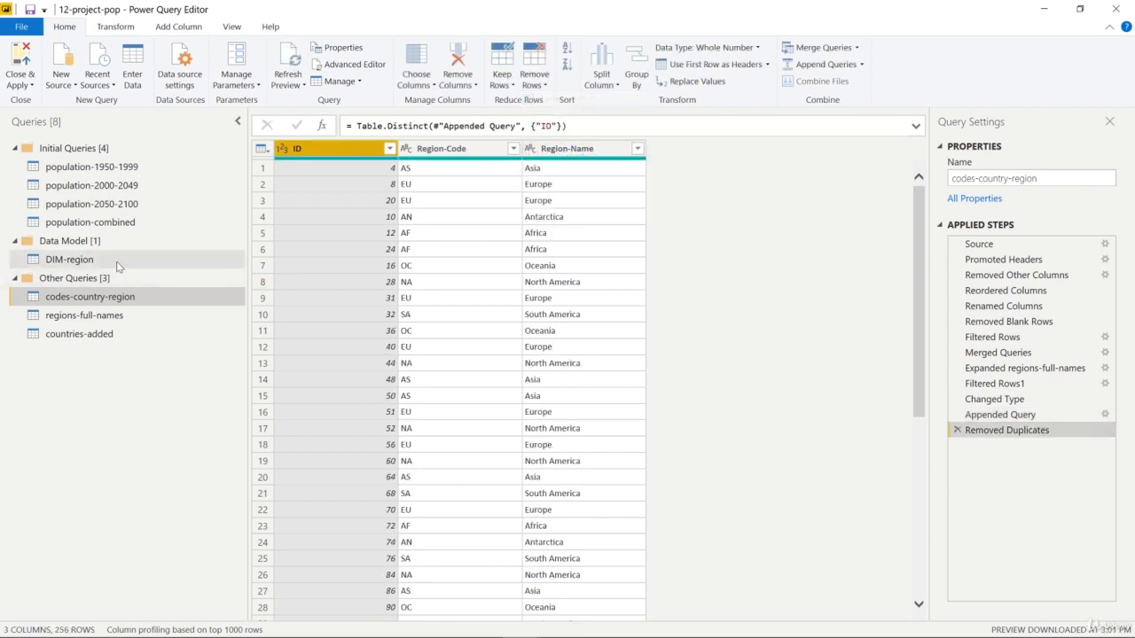
pyautogui.click(82, 260)
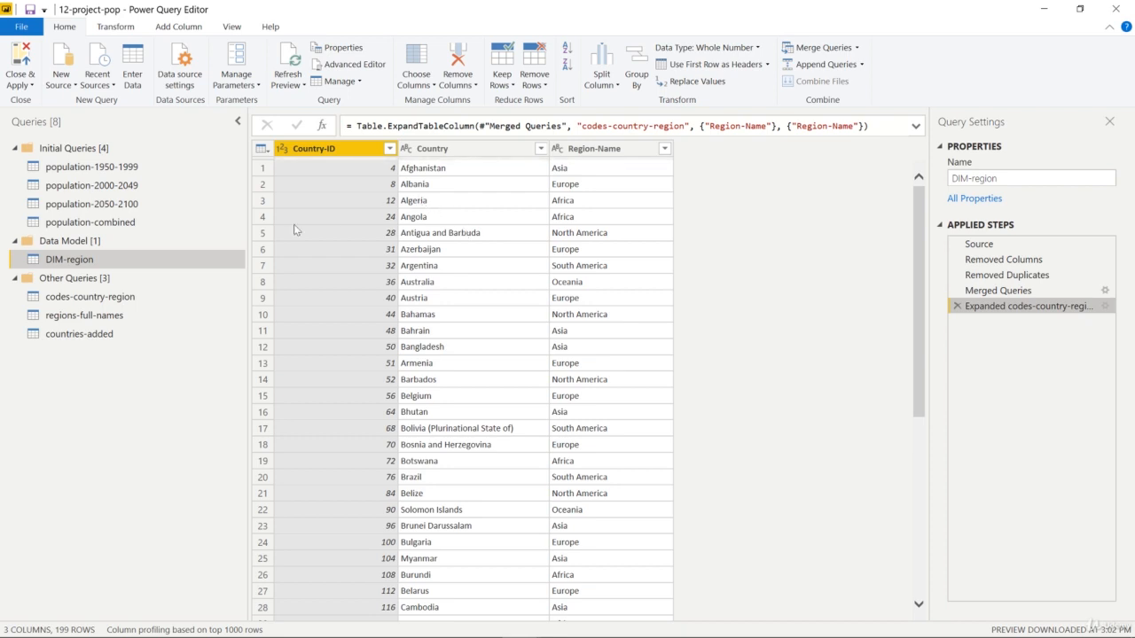
# Rename the ID column in the codes-country-region query to Country-ID
pyautogui.click(123, 299)
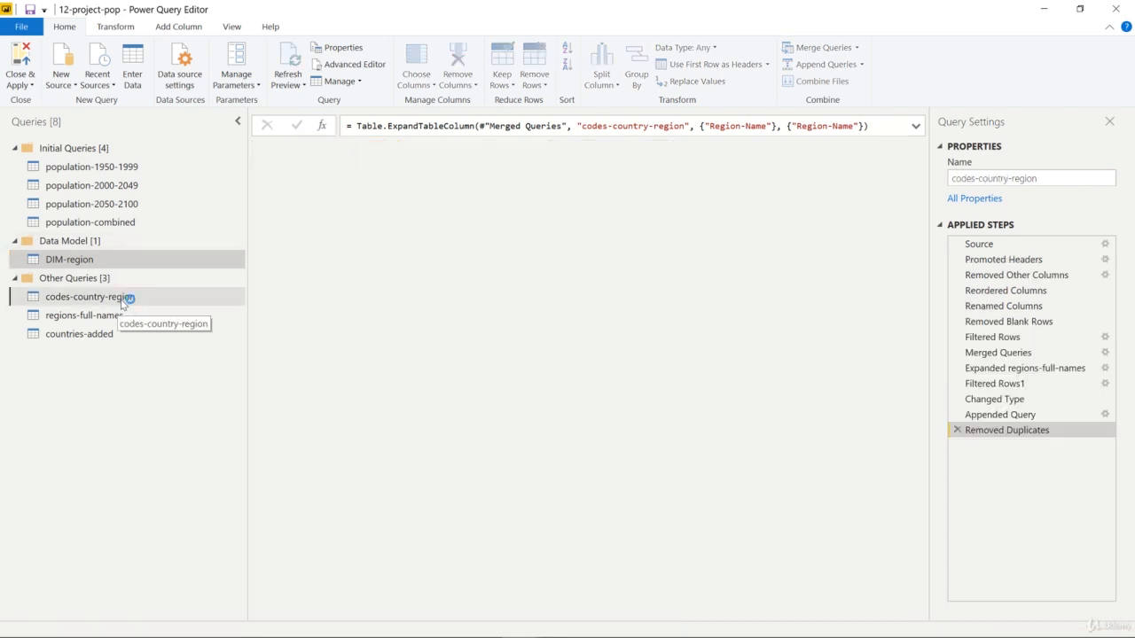
pyautogui.click(306, 149)
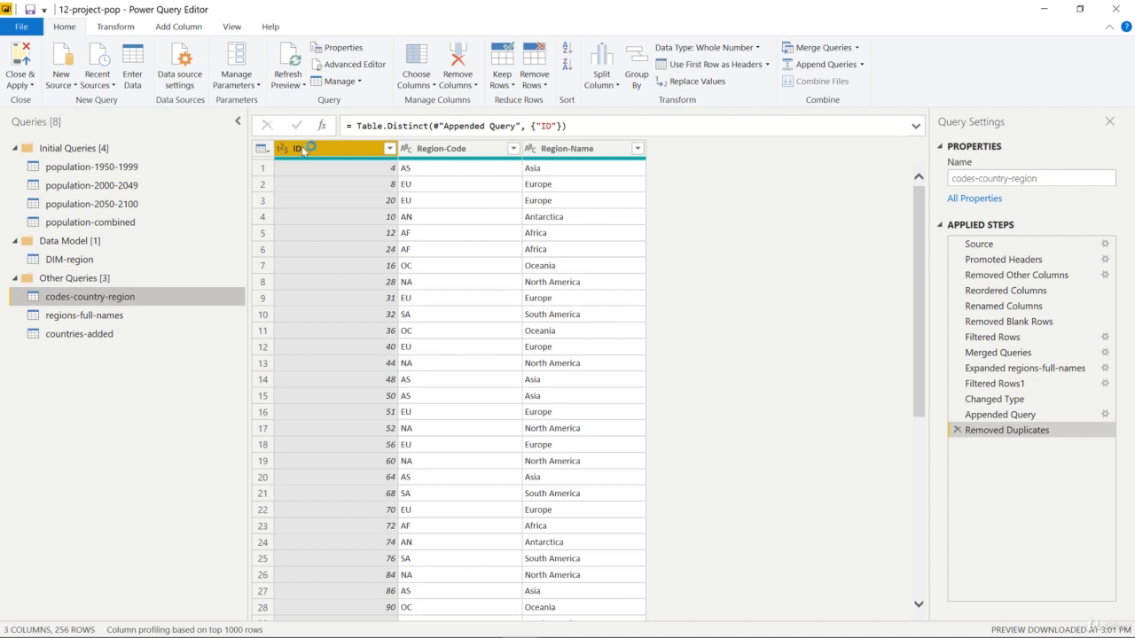
pyautogui.doubleClick(303, 149)
pyautogui.write('Cou')
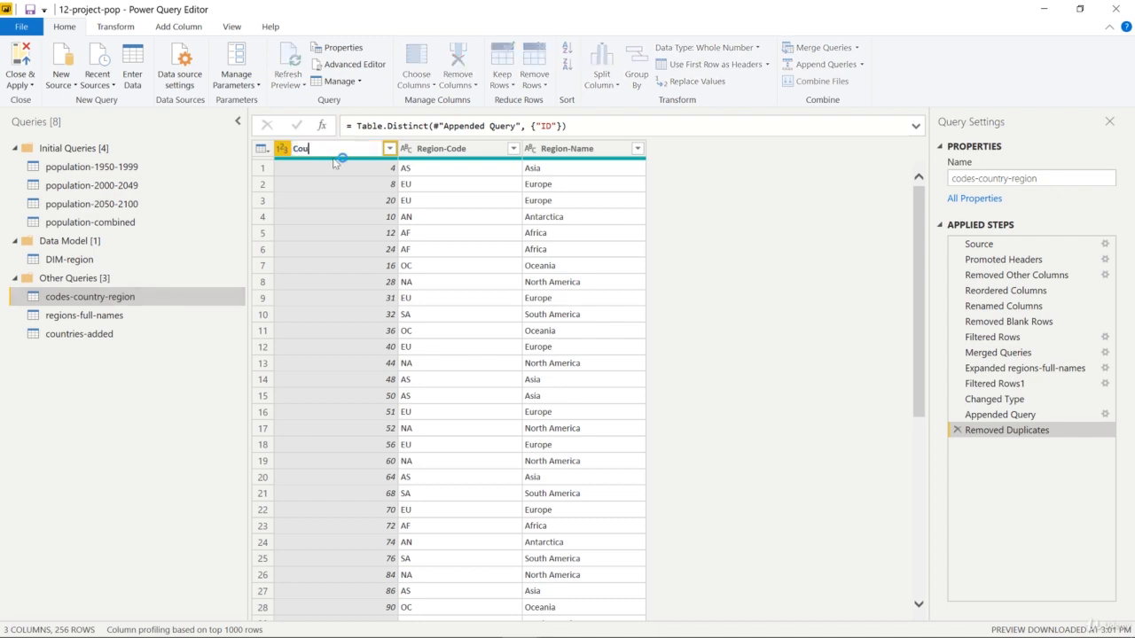
pyautogui.write('ntry-ID')
pyautogui.click(745, 363)
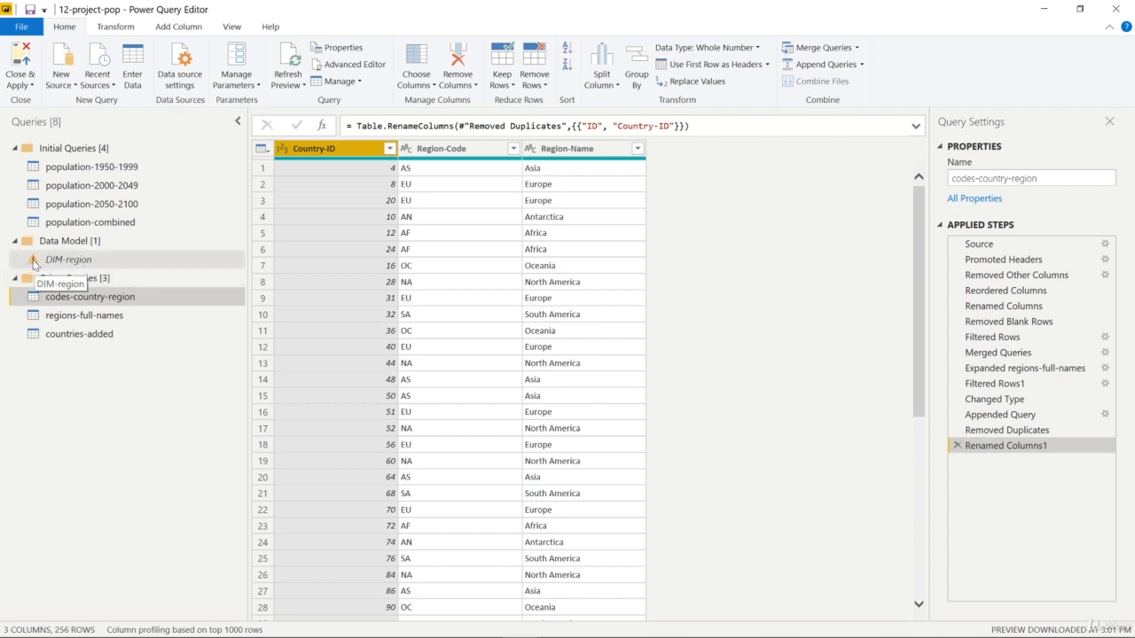
# Repair DIM-region's Merged Queries step by matching its Country-ID column to Country-ID in codes-country-region, and review the expanded Region-Name column
pyautogui.click(78, 260)
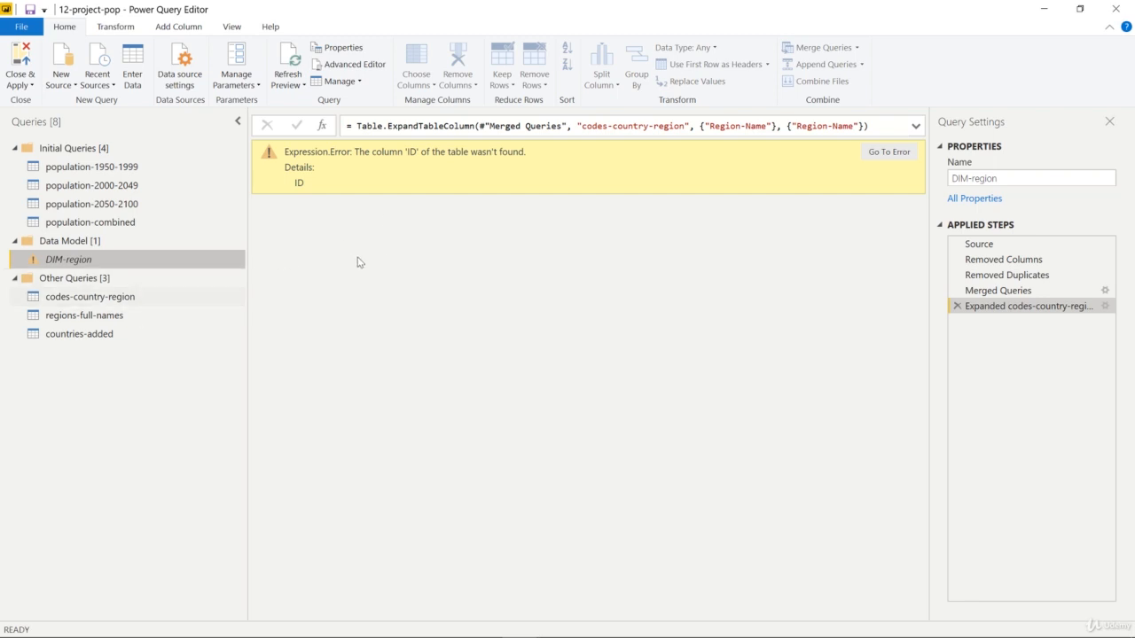
pyautogui.click(294, 64)
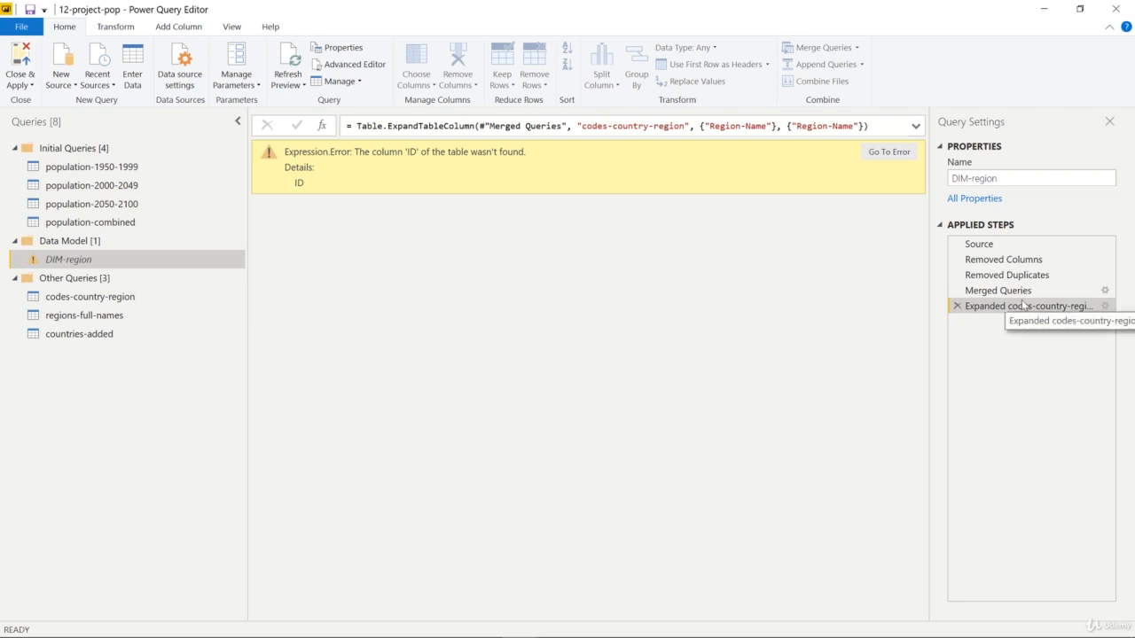
pyautogui.click(1103, 293)
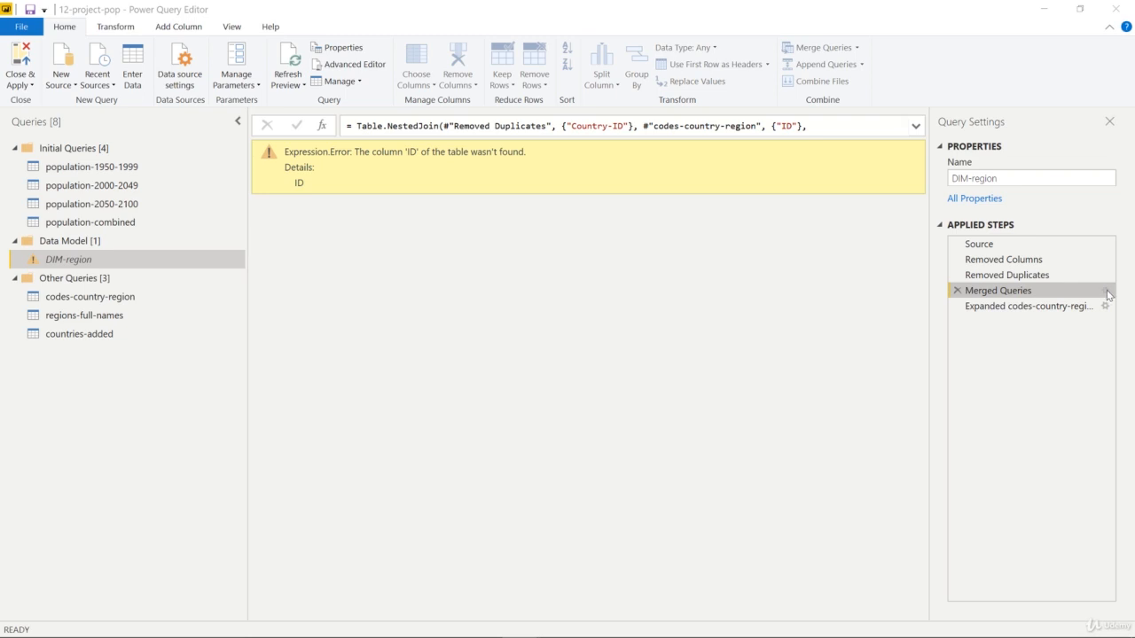
pyautogui.click(1104, 292)
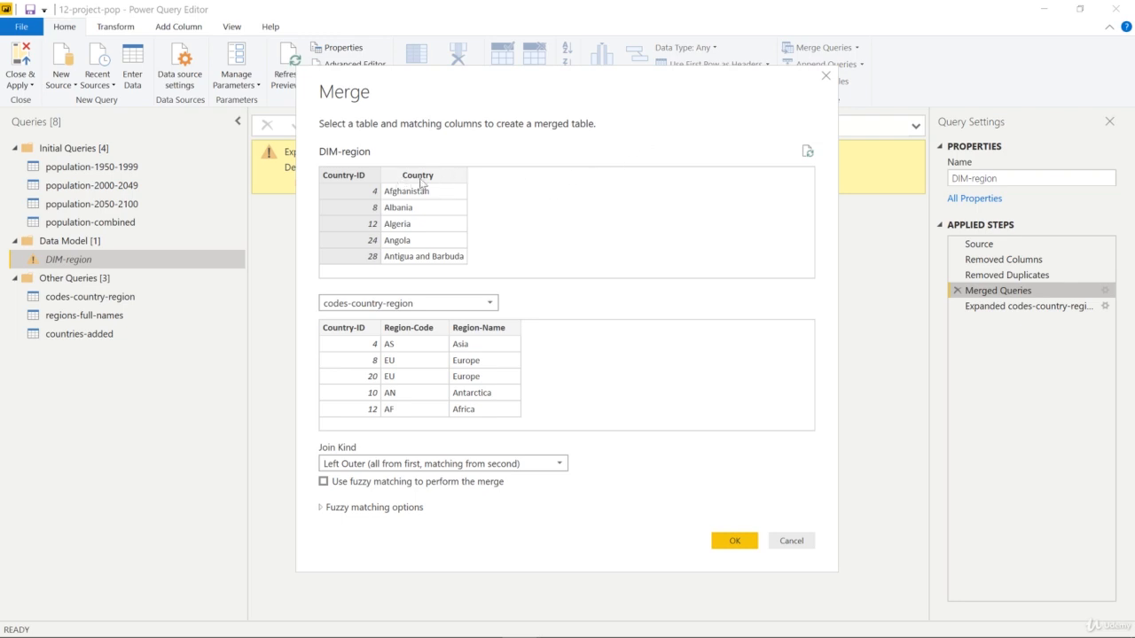
pyautogui.click(363, 180)
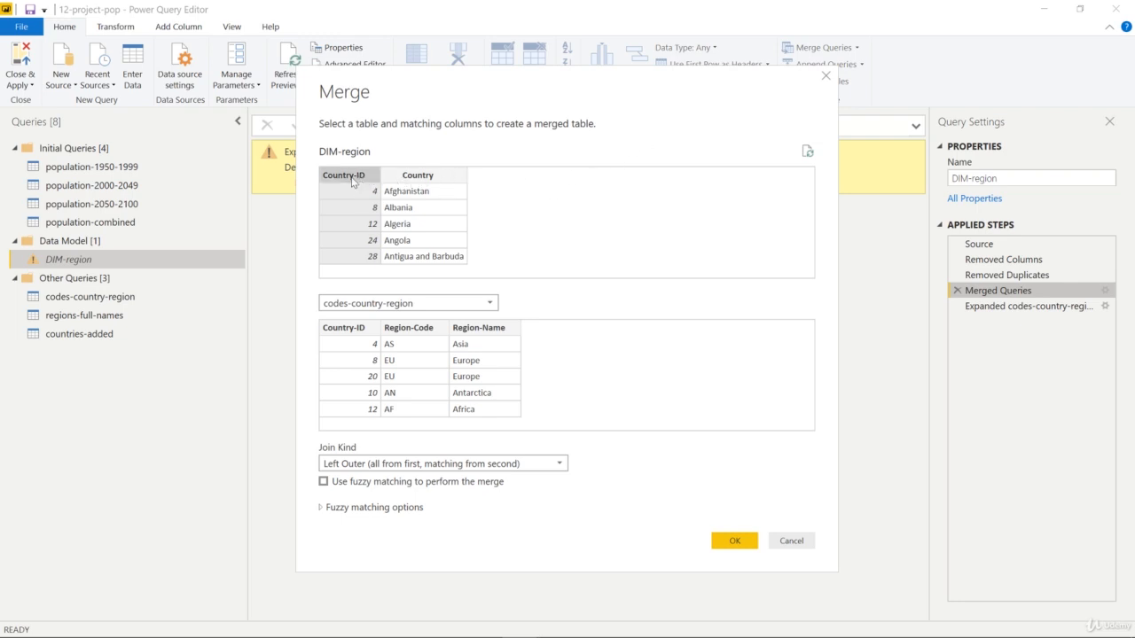
pyautogui.click(344, 330)
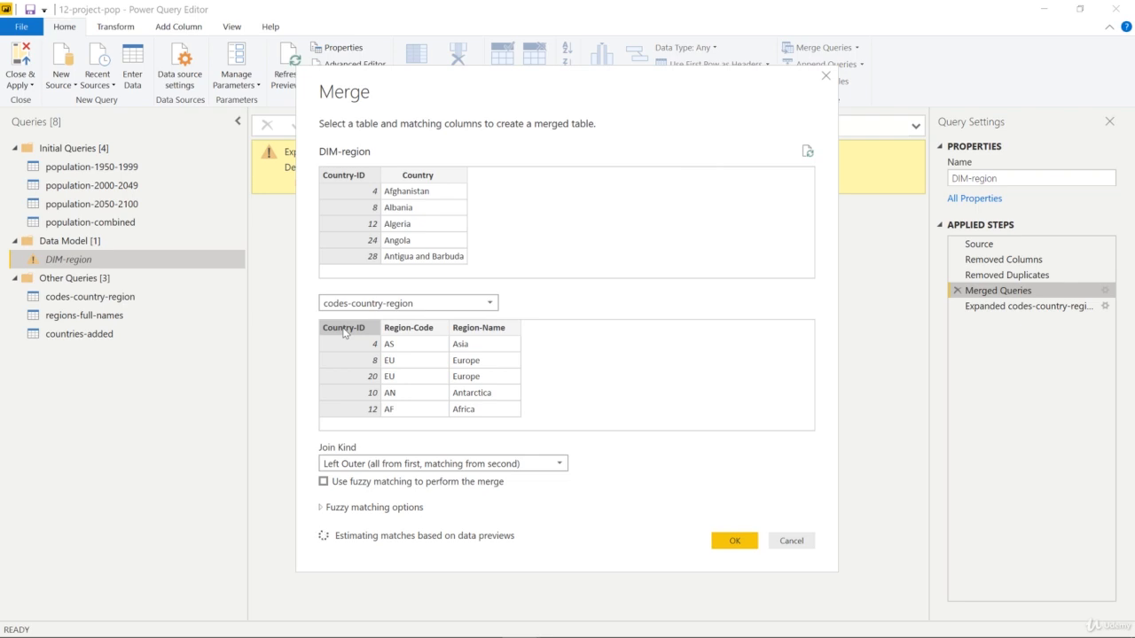
pyautogui.click(728, 542)
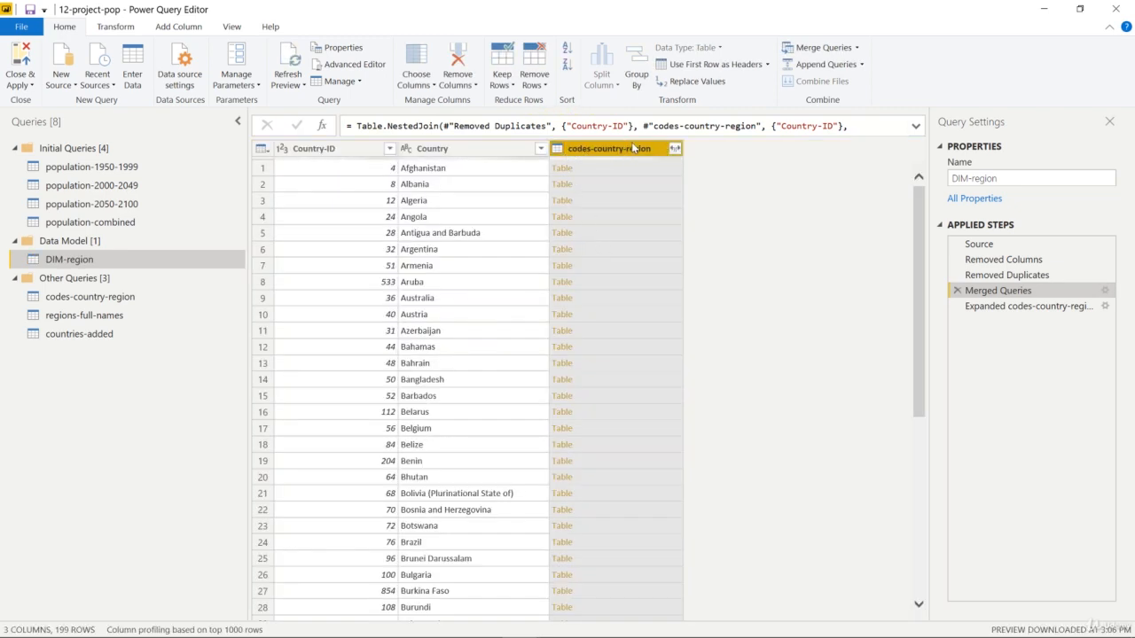
pyautogui.click(997, 311)
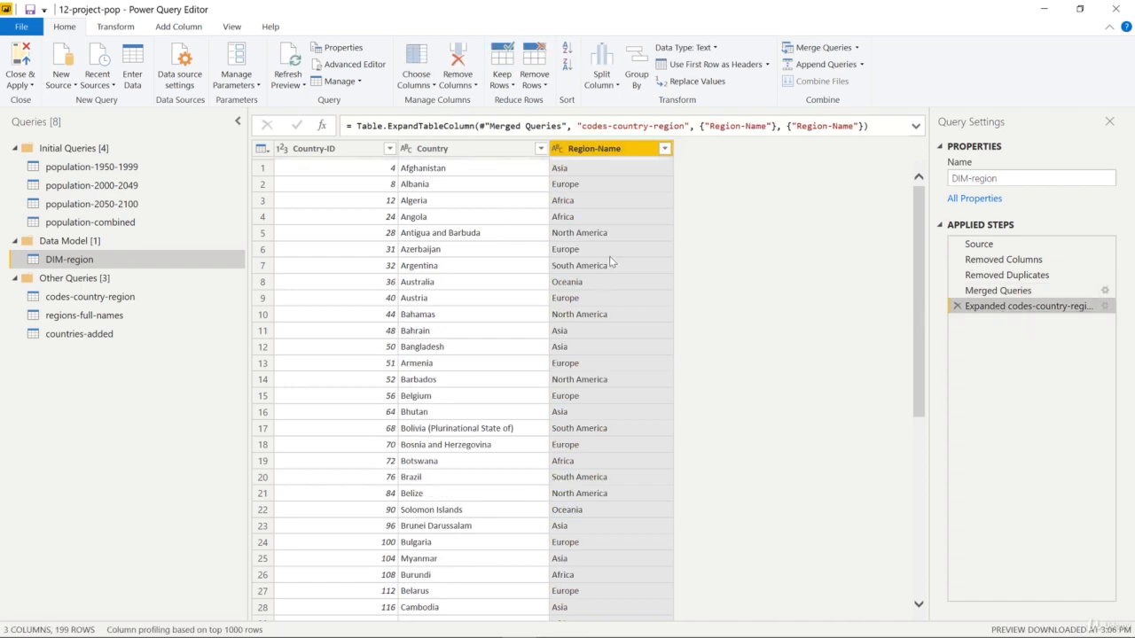
pyautogui.scroll(-4, 589, 286)
pyautogui.scroll(4, 603, 266)
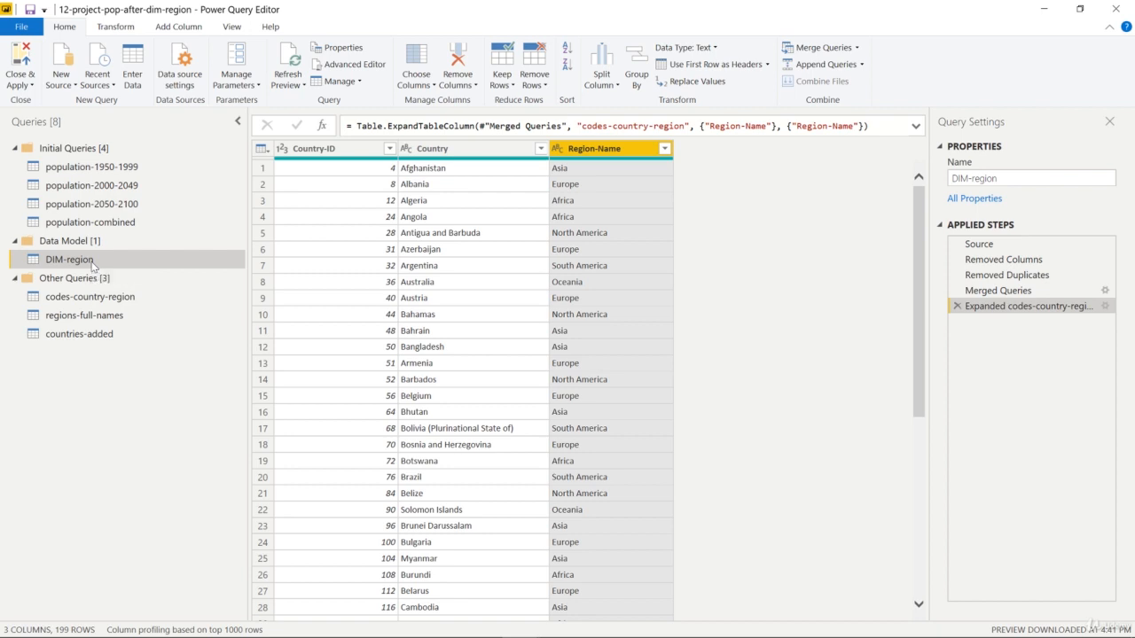
# Filter the Country column of population-combined to exclude "Oceania (excluding Australia and New Zealand)", loading the full list of values first
pyautogui.click(125, 228)
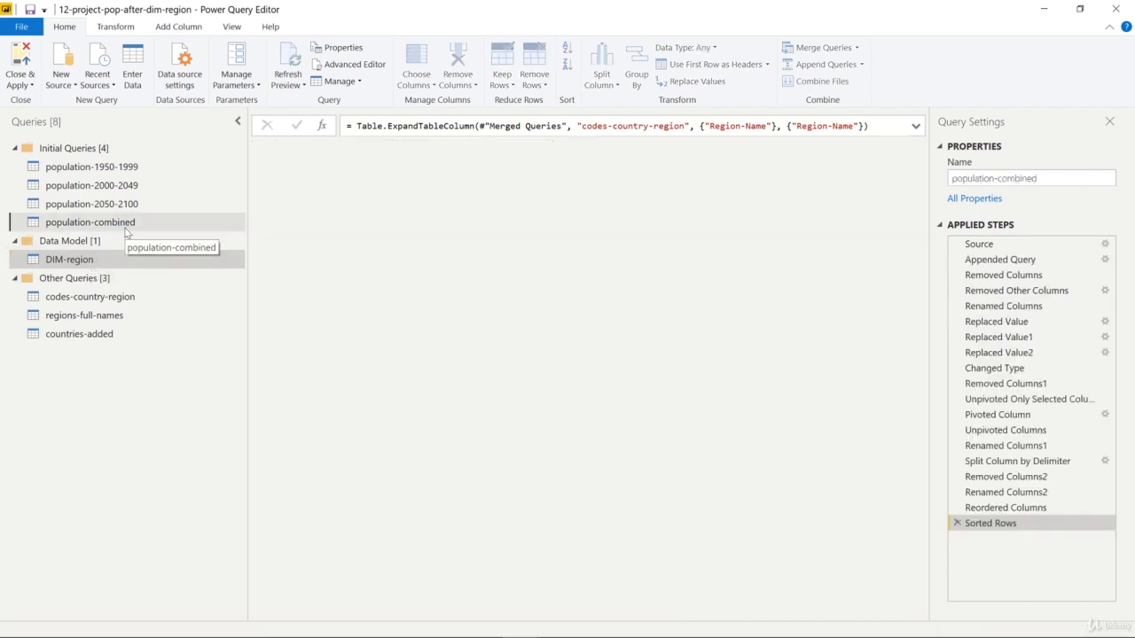
pyautogui.click(507, 148)
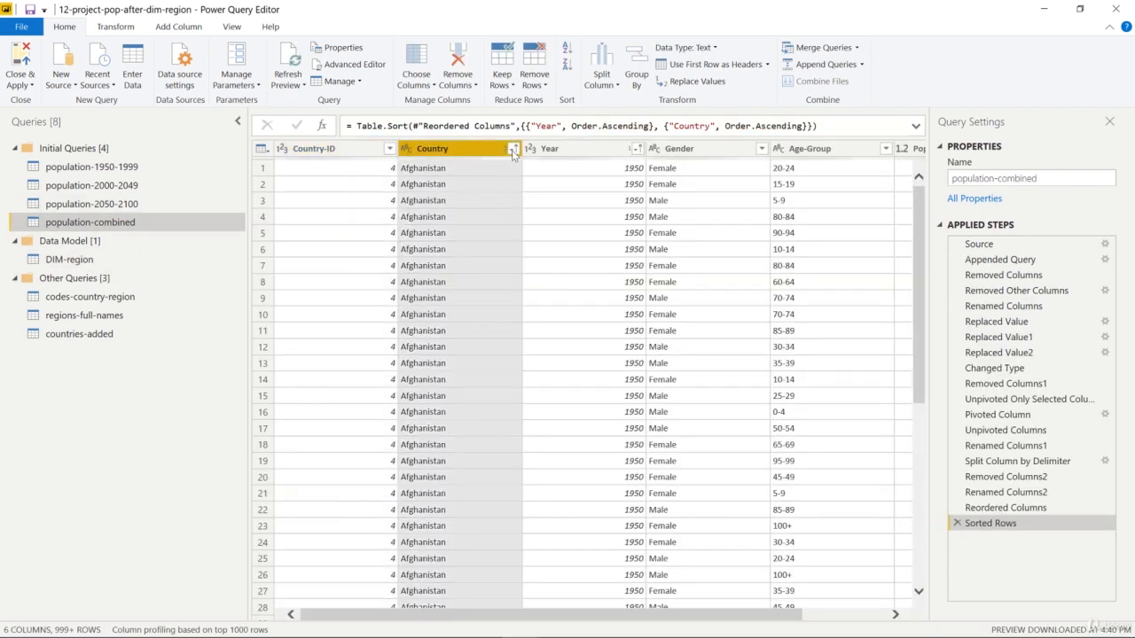
pyautogui.click(512, 149)
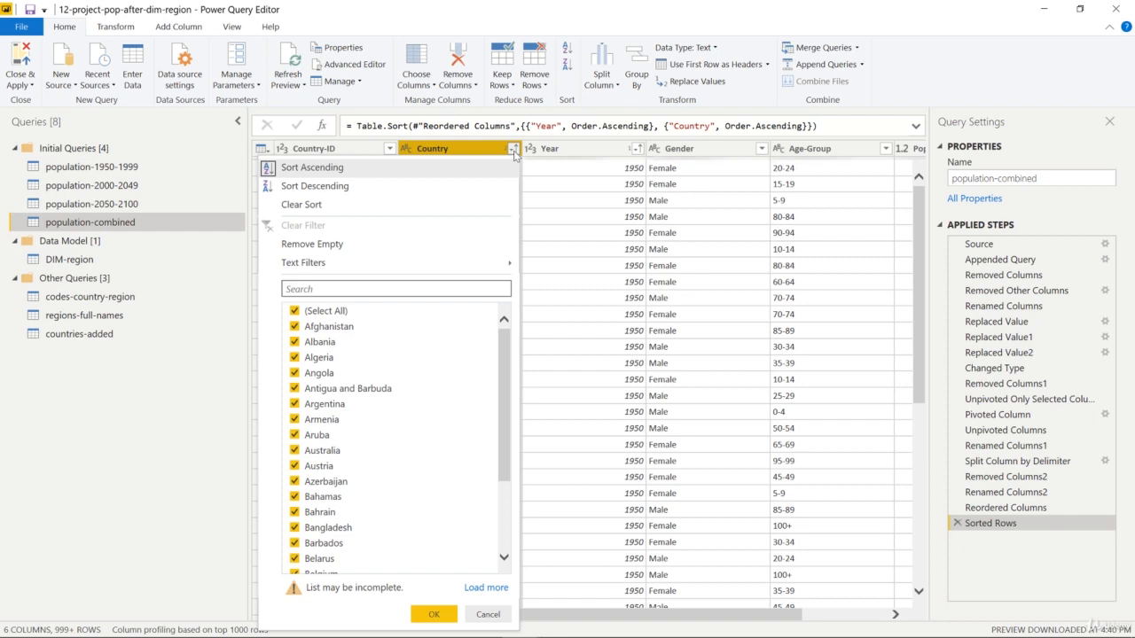
pyautogui.scroll(-3, 512, 372)
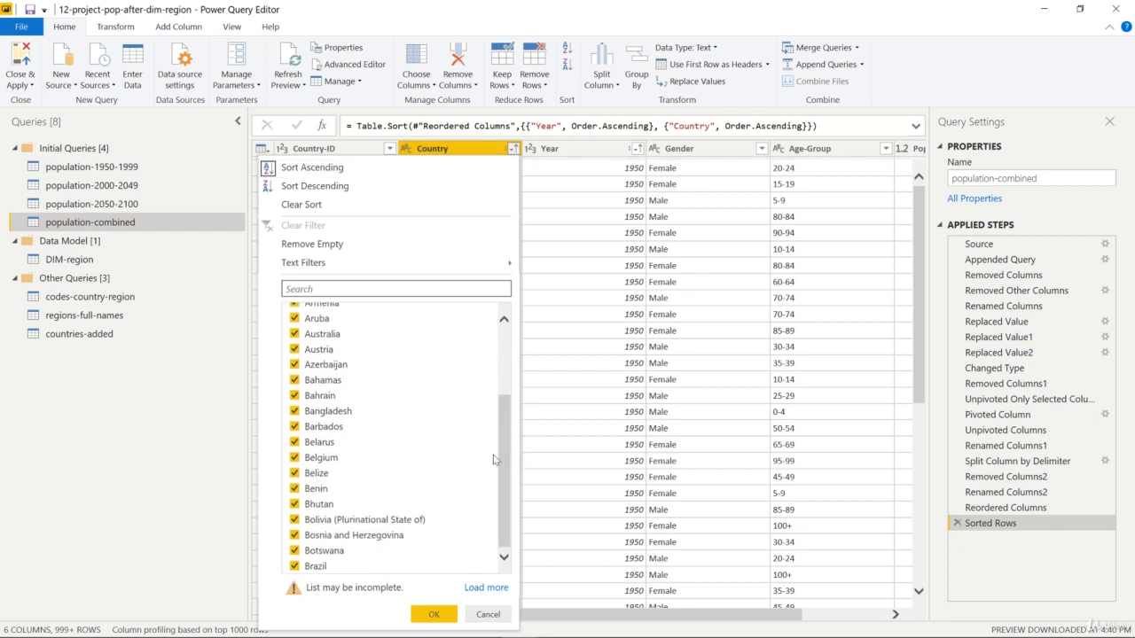
pyautogui.click(481, 589)
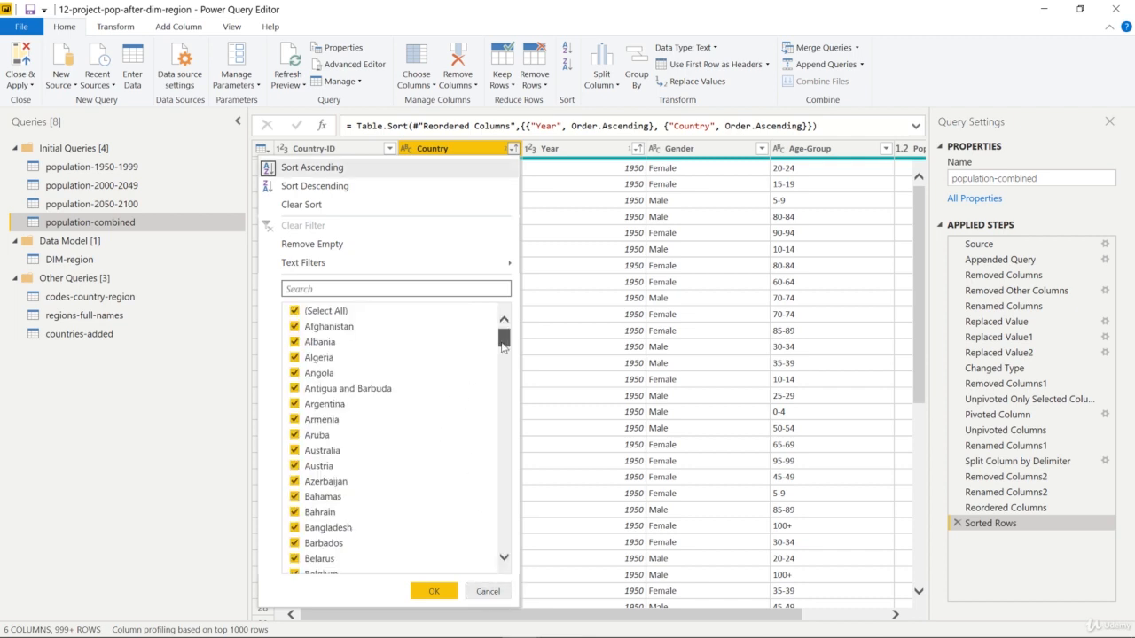
pyautogui.moveTo(503, 346); pyautogui.dragTo(504, 484)
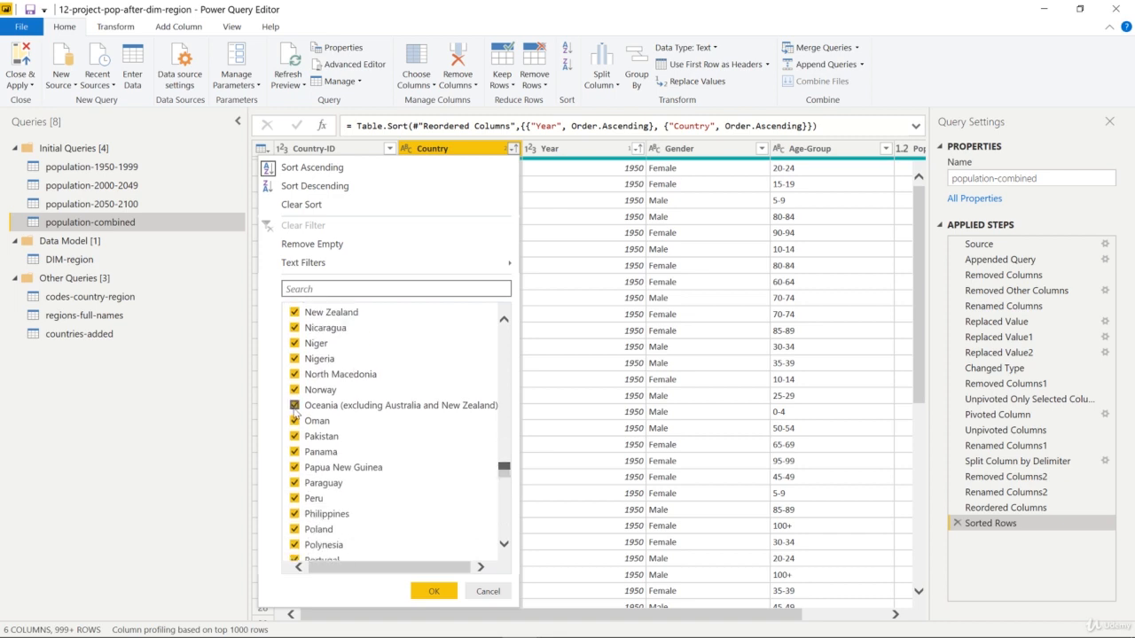
pyautogui.click(295, 406)
pyautogui.click(428, 591)
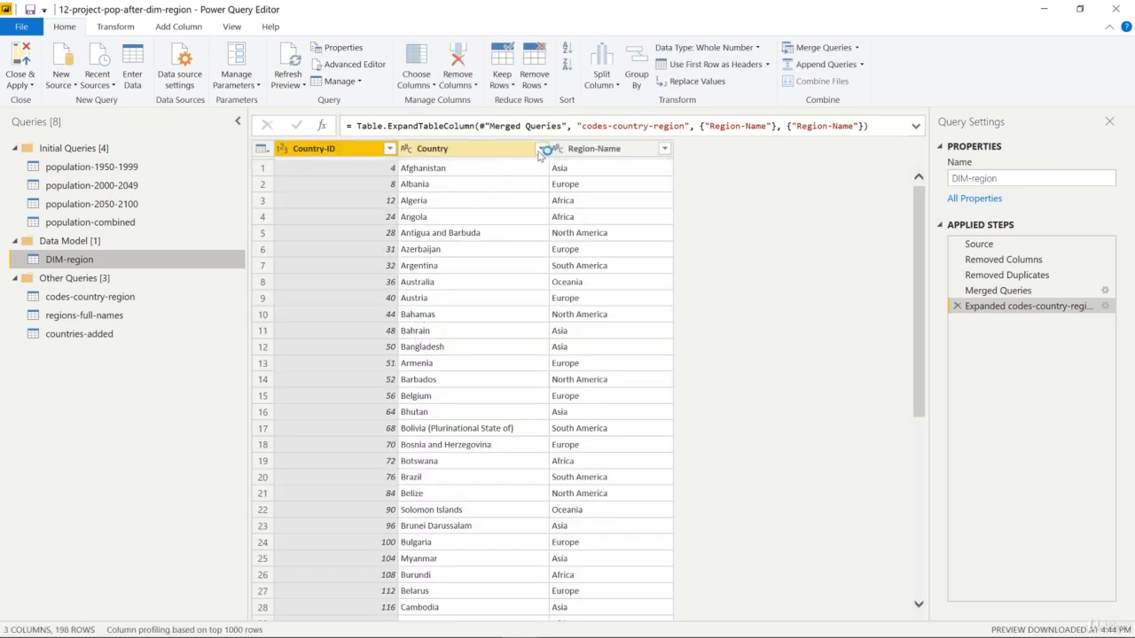
# Check DIM-region's Country filter values around Norway and Oman for the excluded Oceania entry, and leave the filter unchanged
pyautogui.click(516, 153)
pyautogui.click(540, 148)
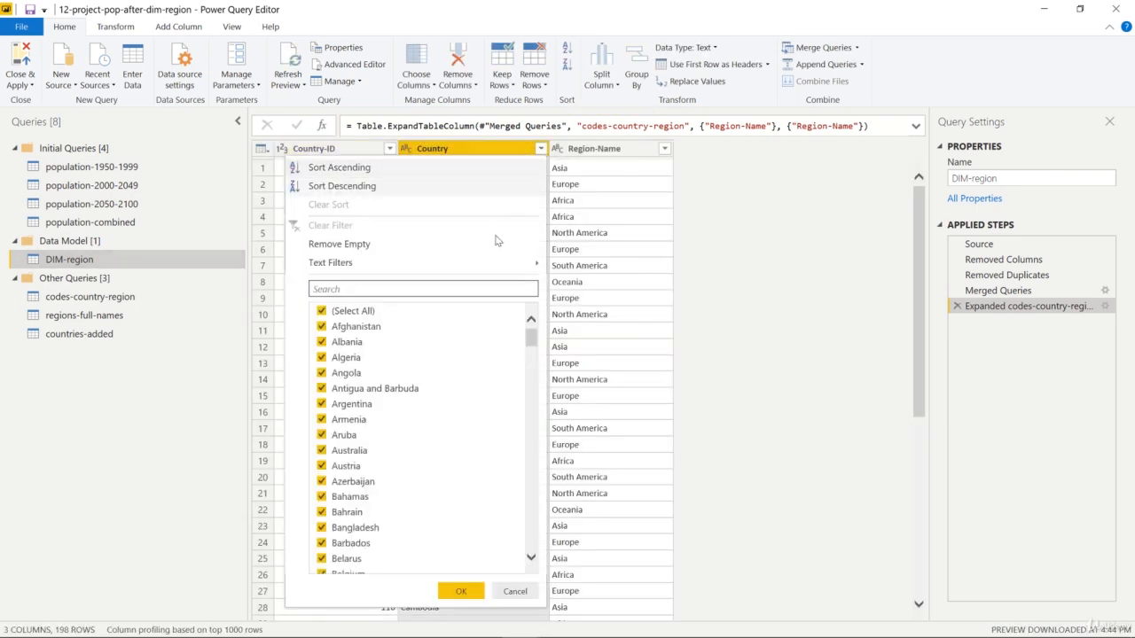
pyautogui.scroll(-20, 457, 380)
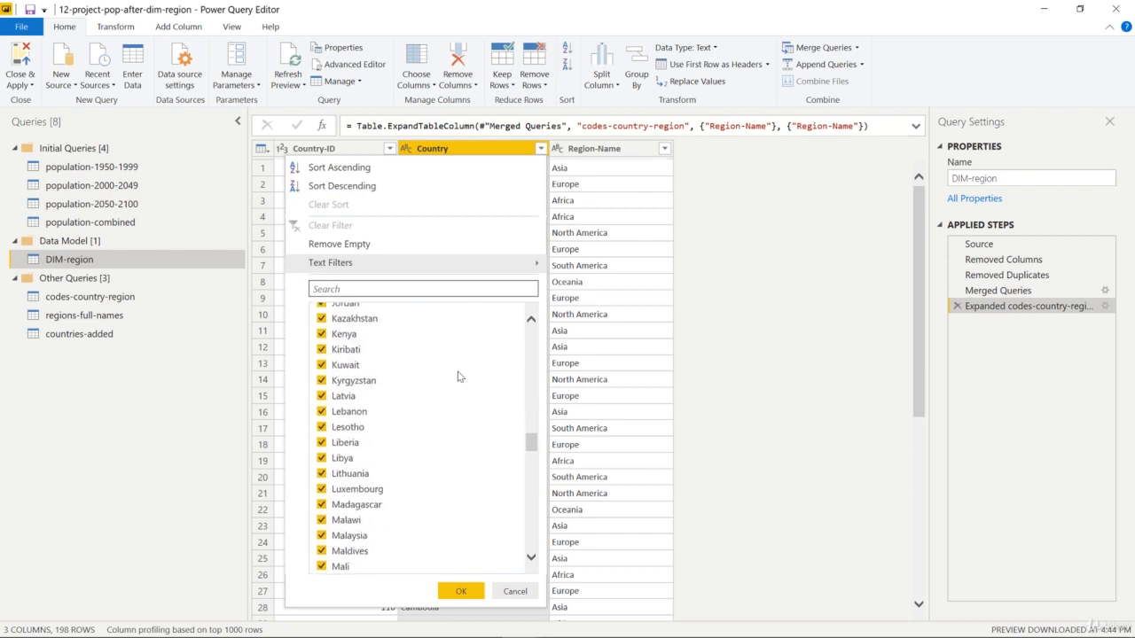
pyautogui.scroll(-3, 458, 377)
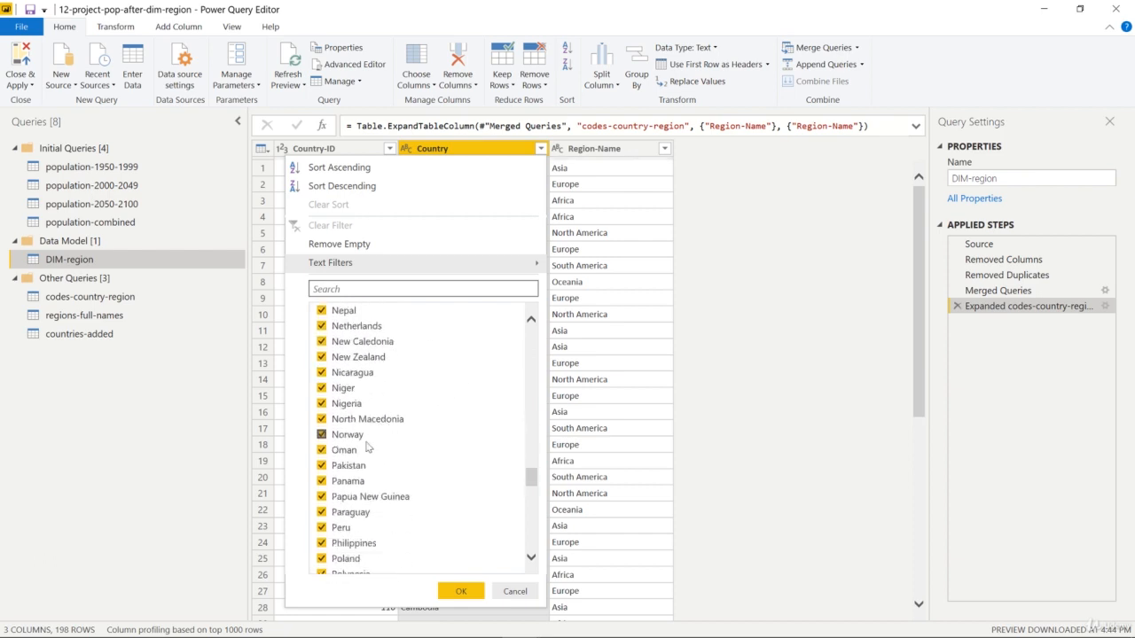
pyautogui.click(517, 592)
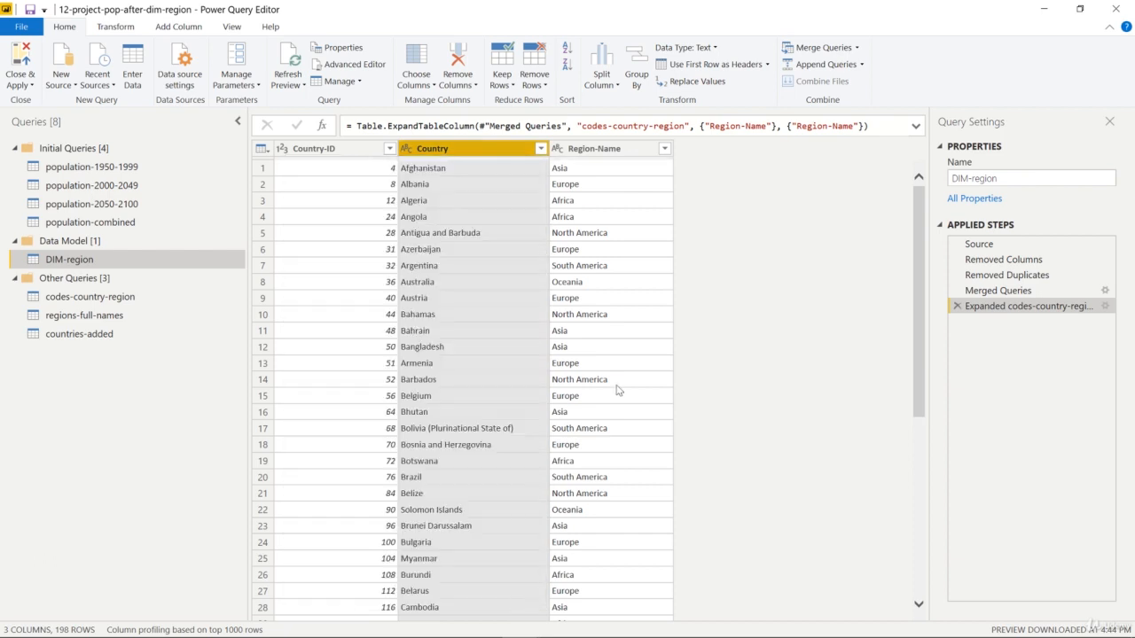